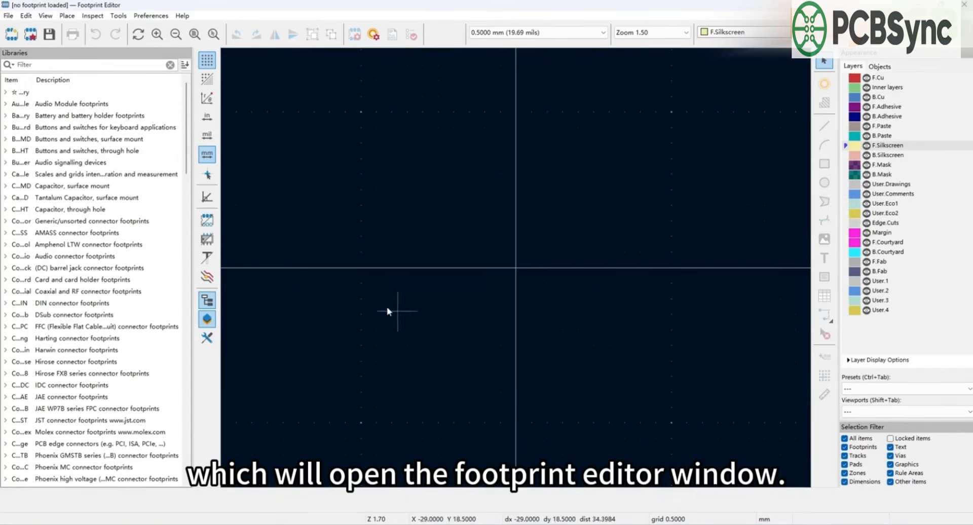
- Widen the Item column of the library list so full names fit, and select the my_Library library
left_click_drag(33, 81, 85, 84)
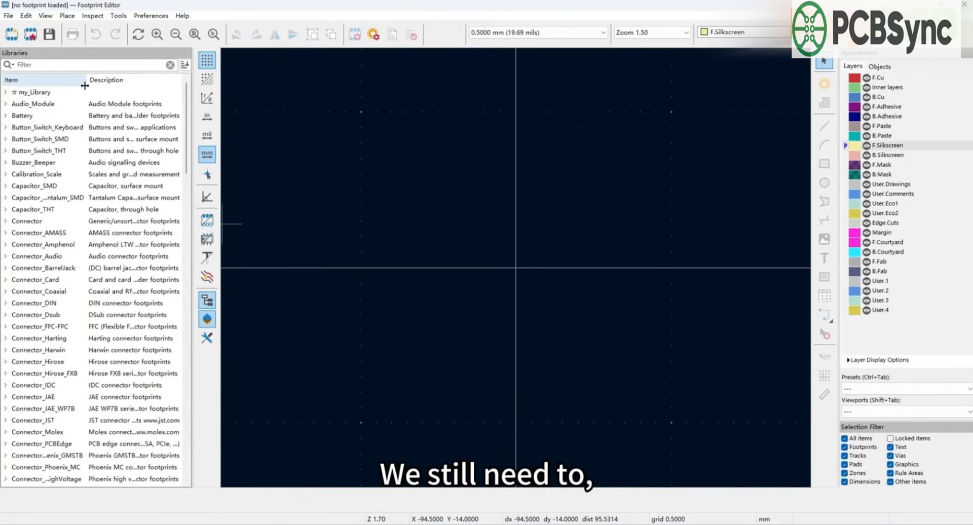
left_click(51, 92)
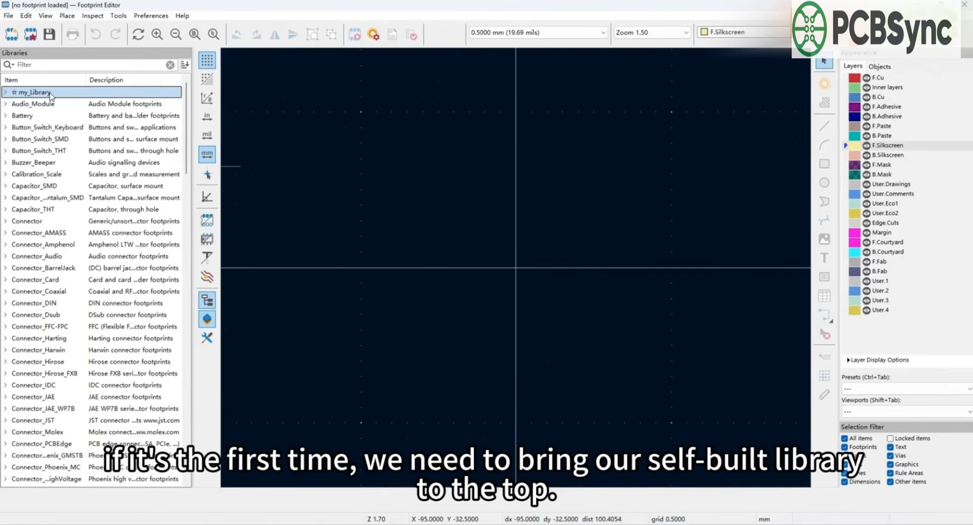
right_click(51, 96)
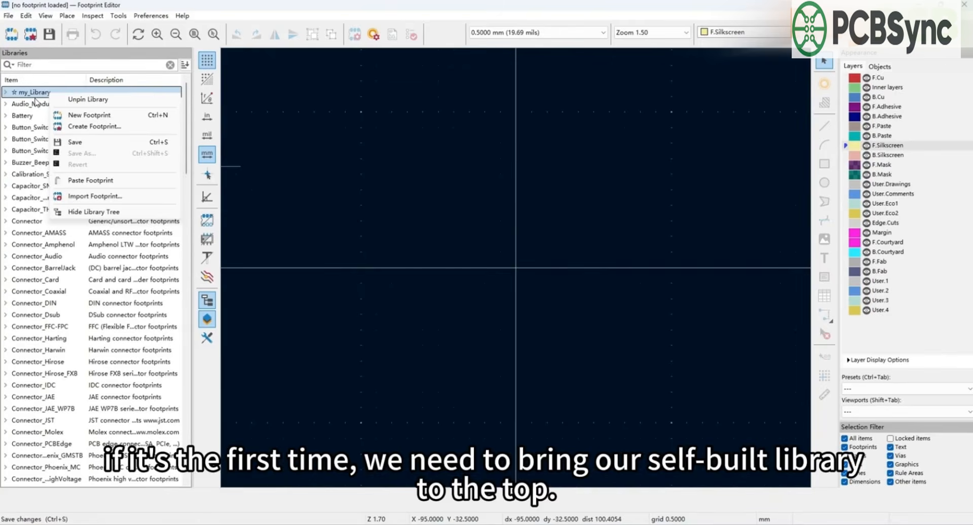
left_click(34, 90)
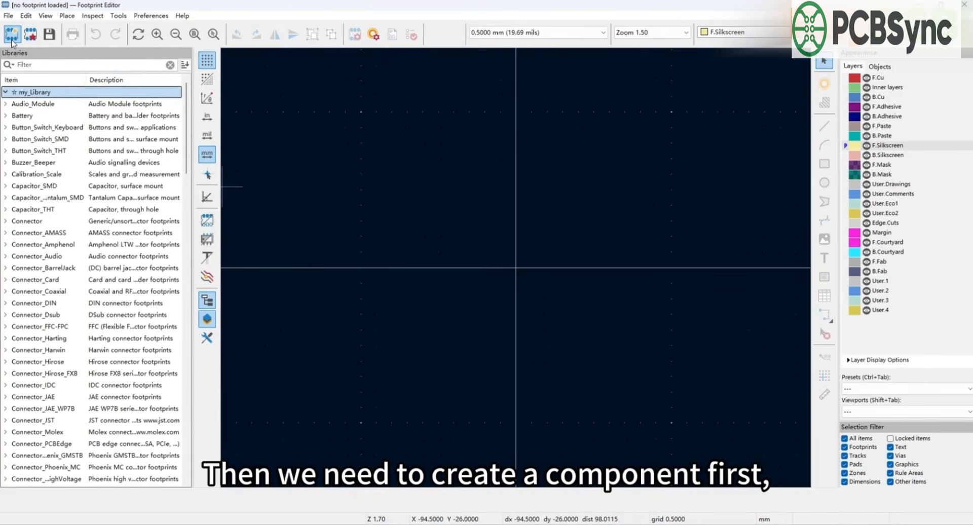
- Create a new footprint in my_Library, keeping the name Untitled
left_click(67, 16)
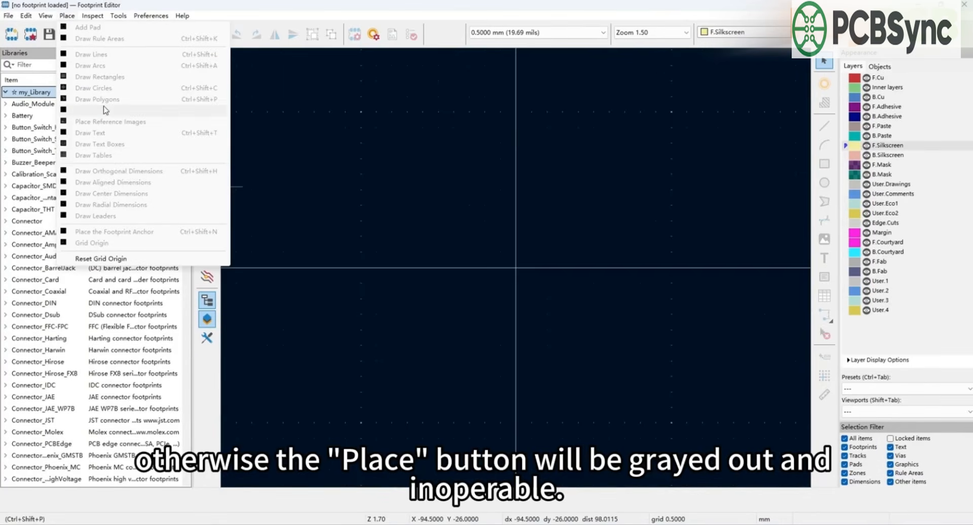
left_click(215, 9)
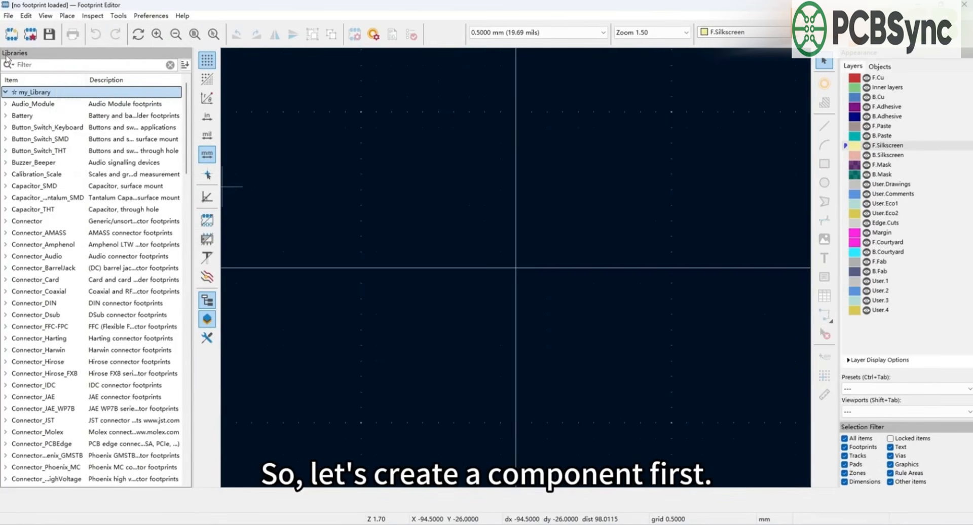
left_click(11, 34)
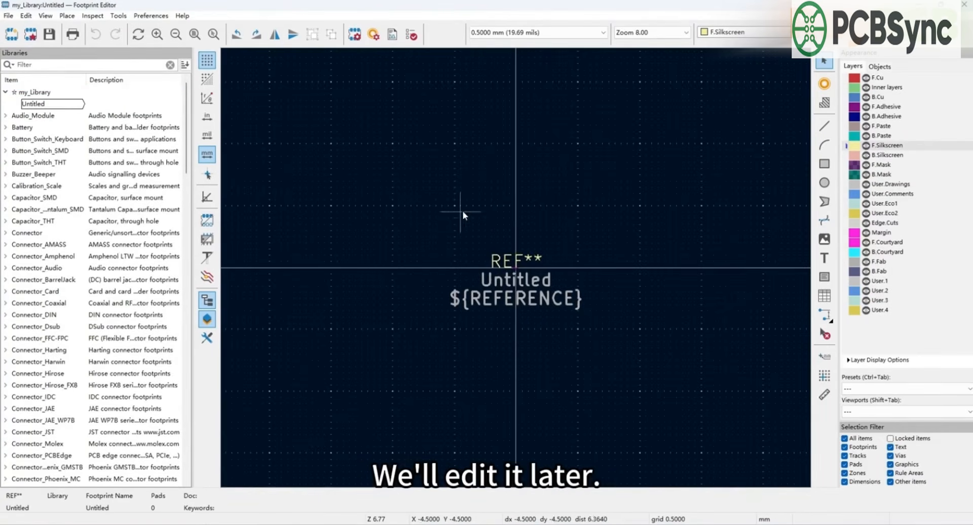
- Activate the Draw Lines tool and apply the footprint properties with the Reference field on the F.Silkscreen layer
left_click(67, 16)
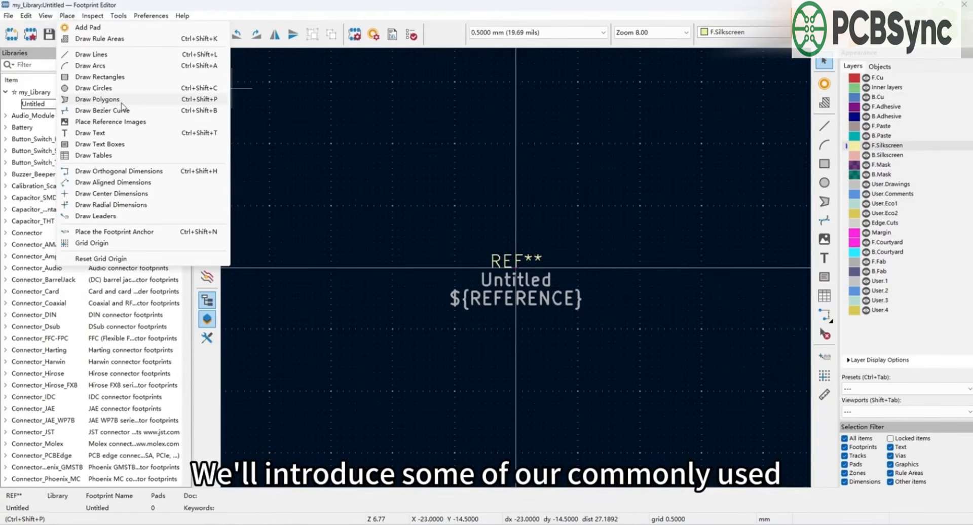
left_click(108, 88)
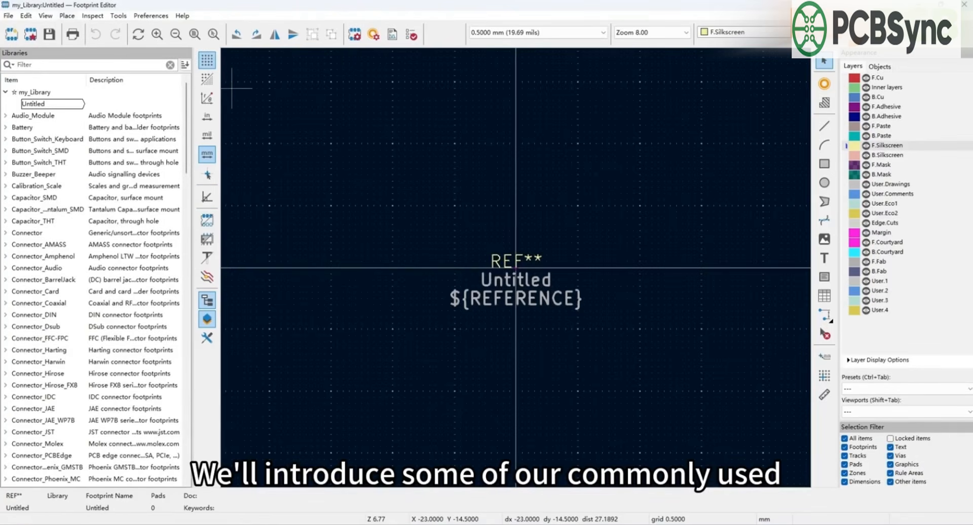
left_click(67, 16)
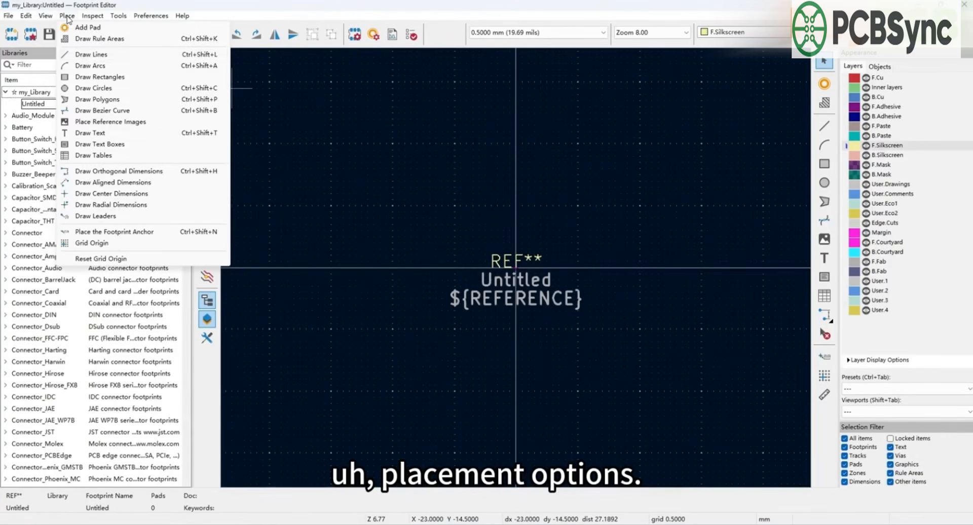
left_click(91, 56)
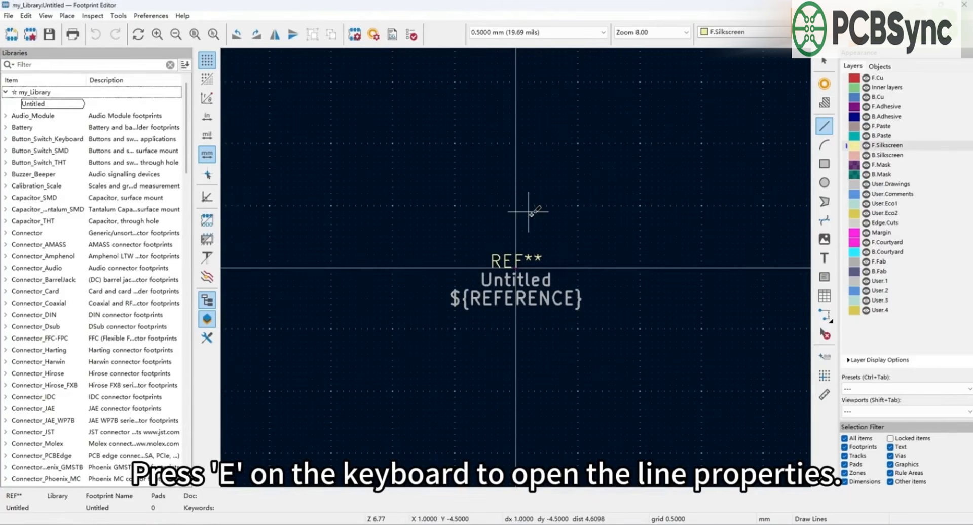
key("e")
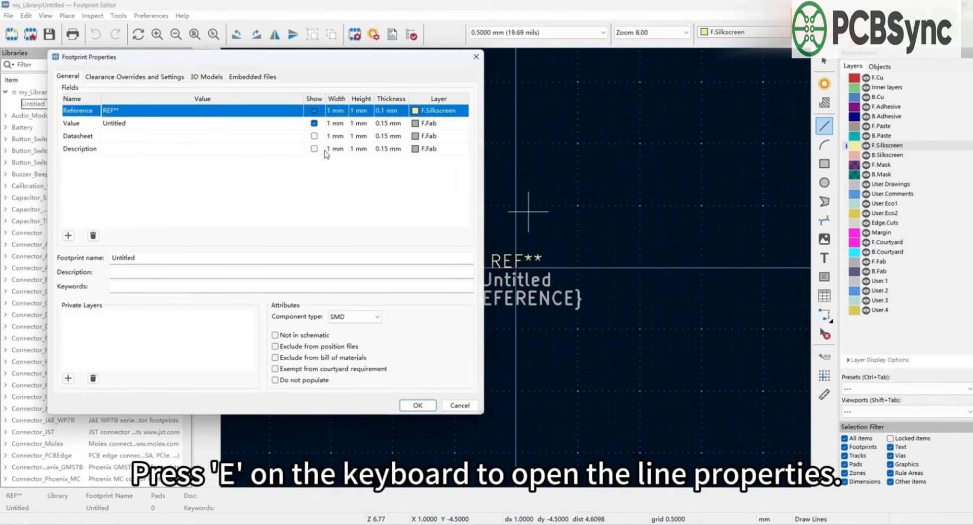
left_click(121, 78)
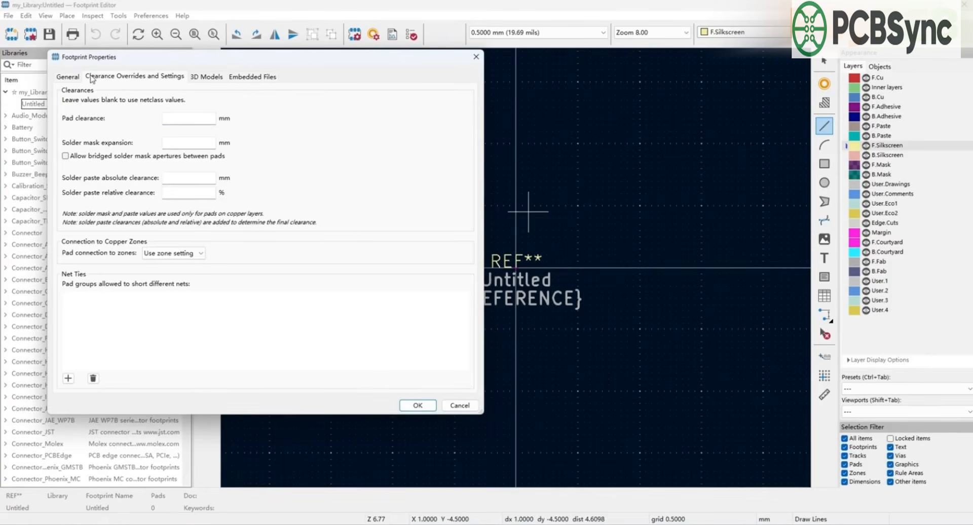
left_click(67, 76)
left_click(429, 111)
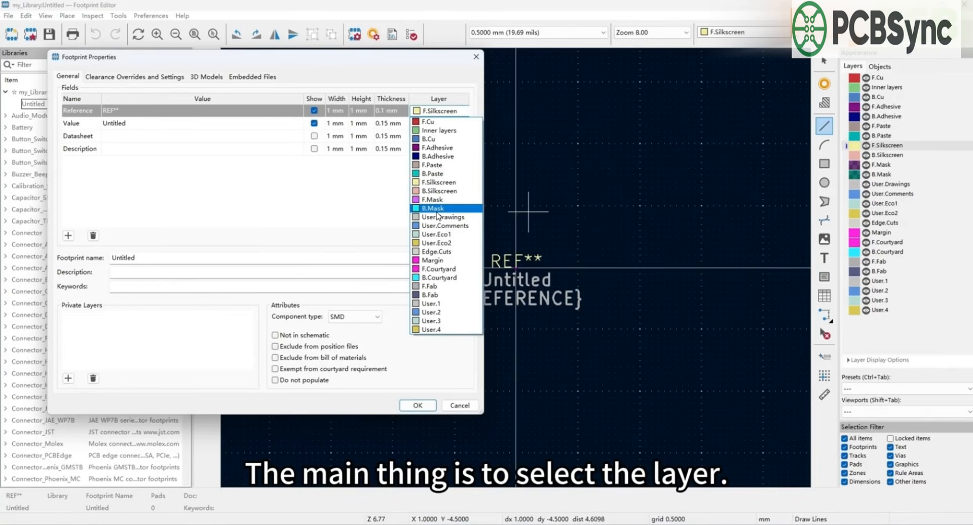
left_click(429, 184)
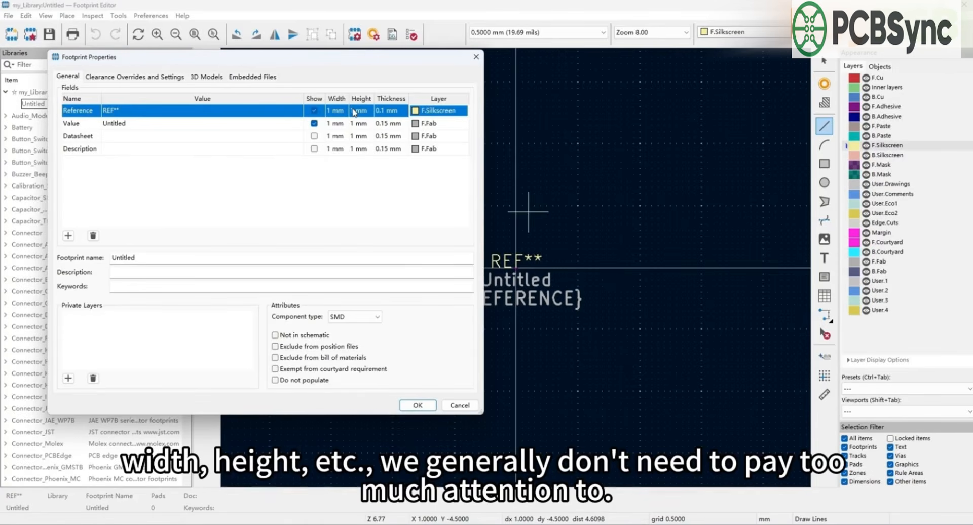
left_click(383, 112)
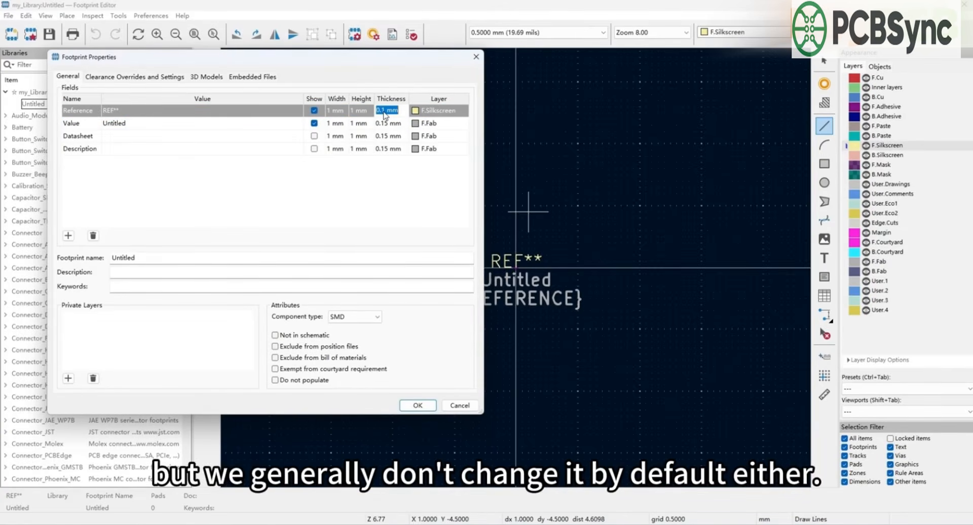
left_click(418, 405)
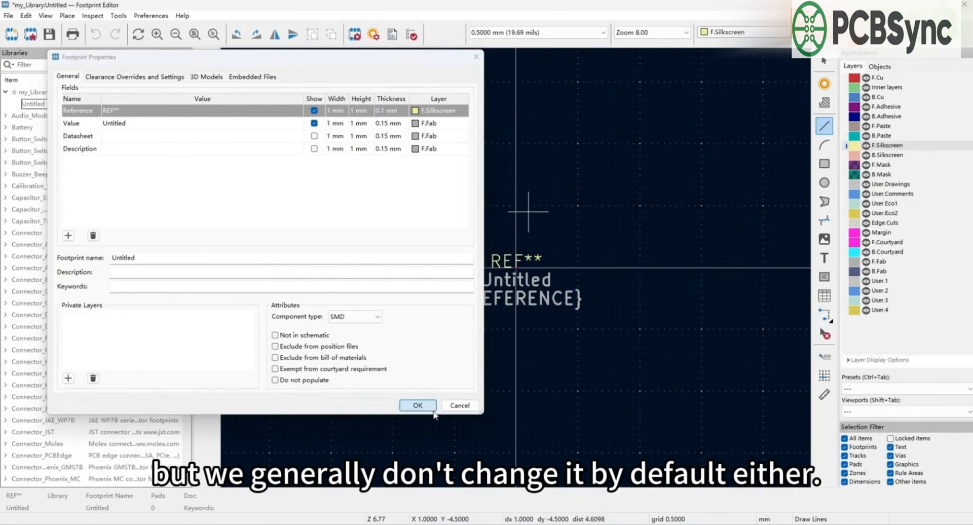
- Draw a closed rectangular outline 12.5 mm wide and 12 mm high on F.Silkscreen from line segments, with its lower-left corner at the origin
left_click(517, 267)
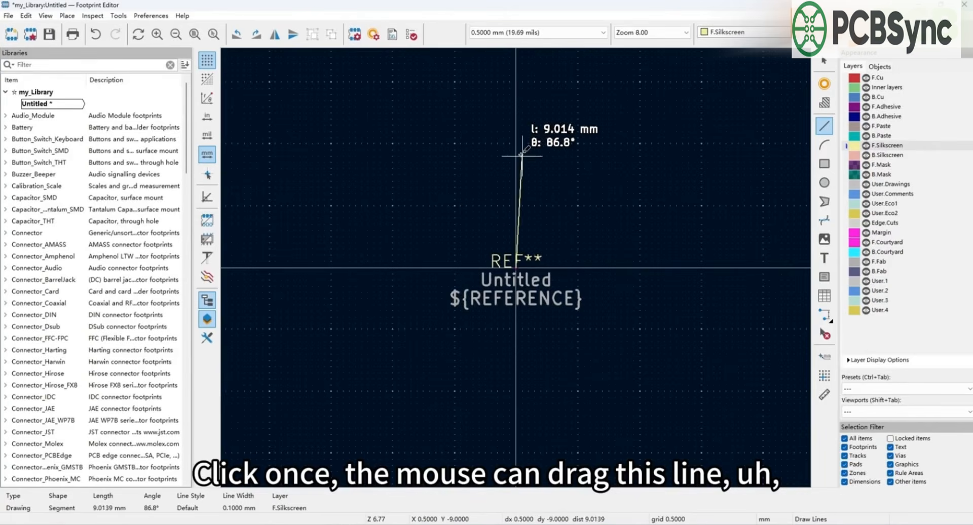
left_click(516, 118)
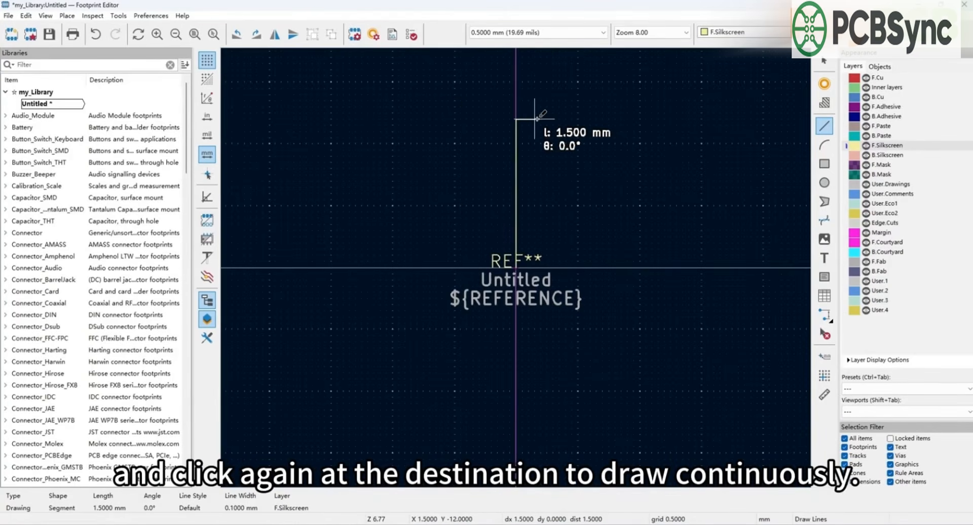
left_click(671, 118)
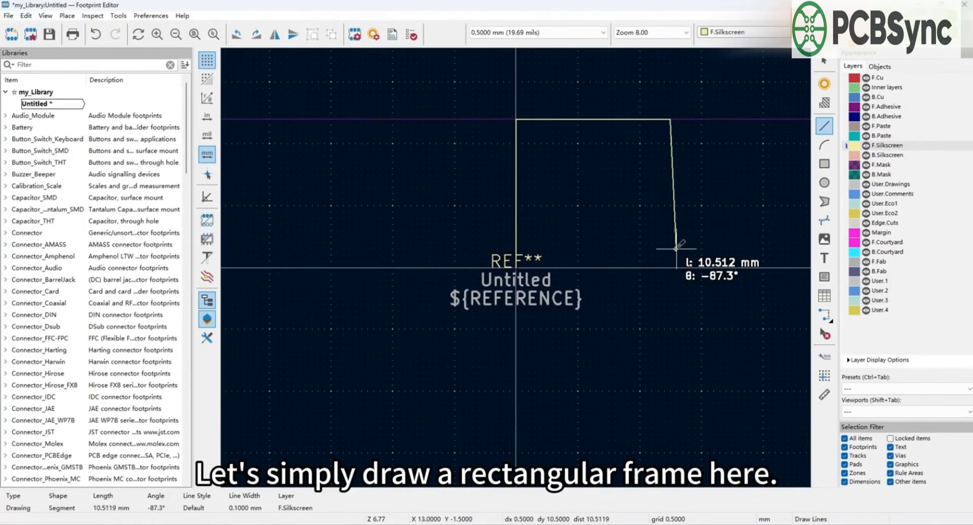
left_click(671, 267)
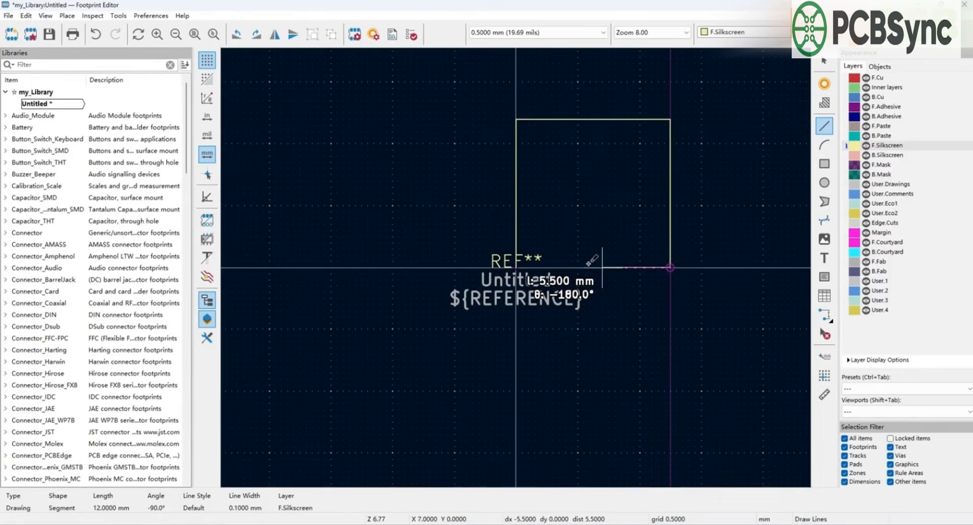
left_click(516, 268)
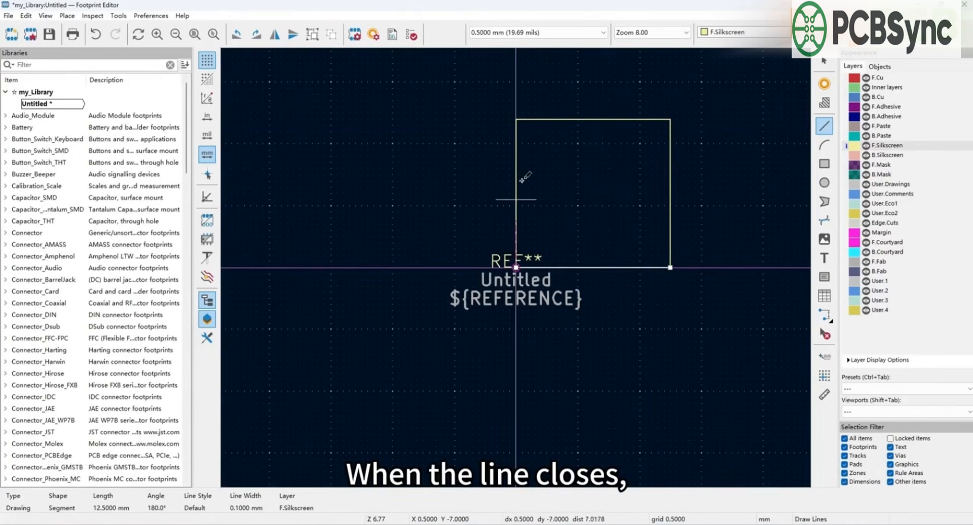
right_click(590, 175)
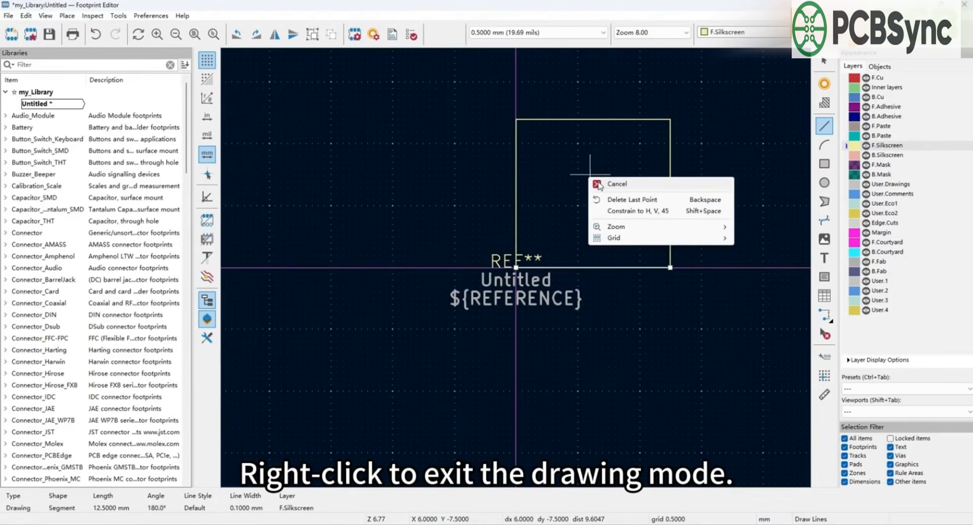
left_click(595, 184)
right_click(553, 158)
left_click(478, 120)
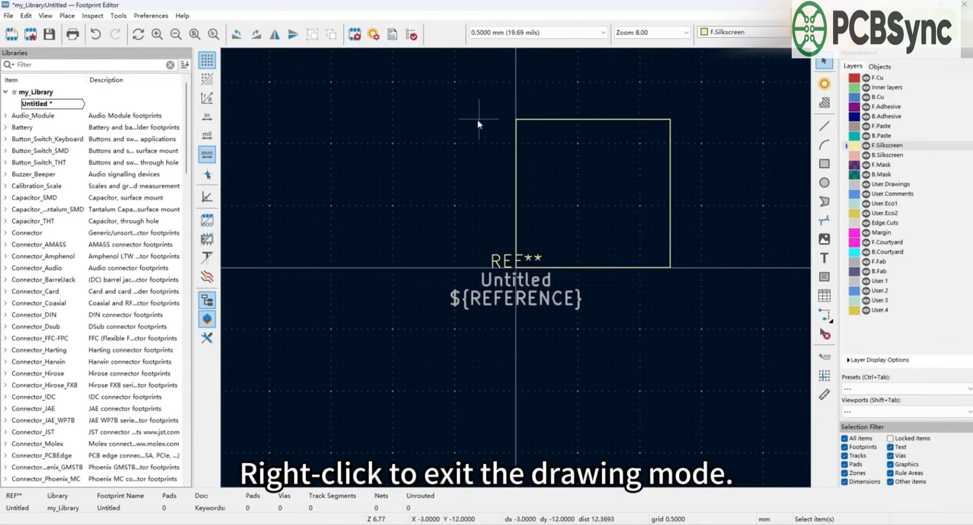
- Go through the upper outline segment's properties and apply them with line style Solid and layer F.Silkscreen
left_click(573, 121)
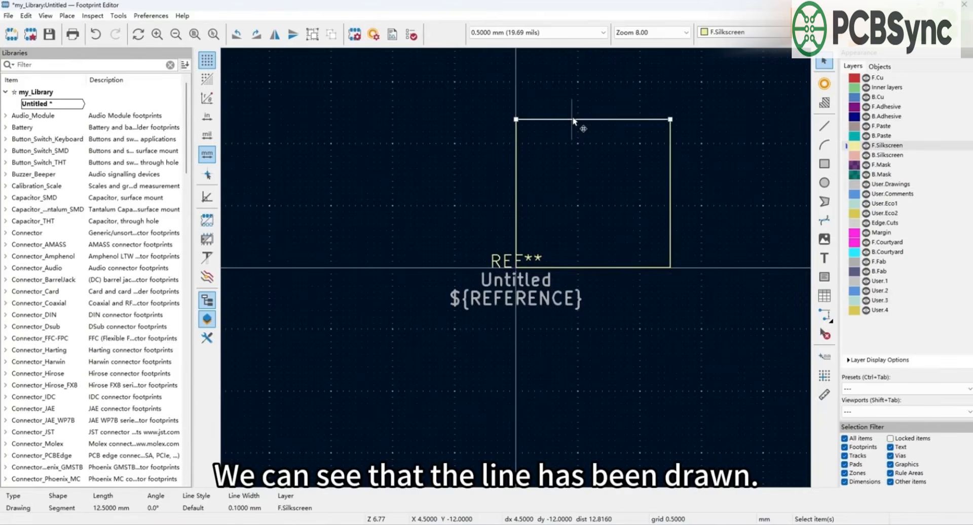
double_click(574, 121)
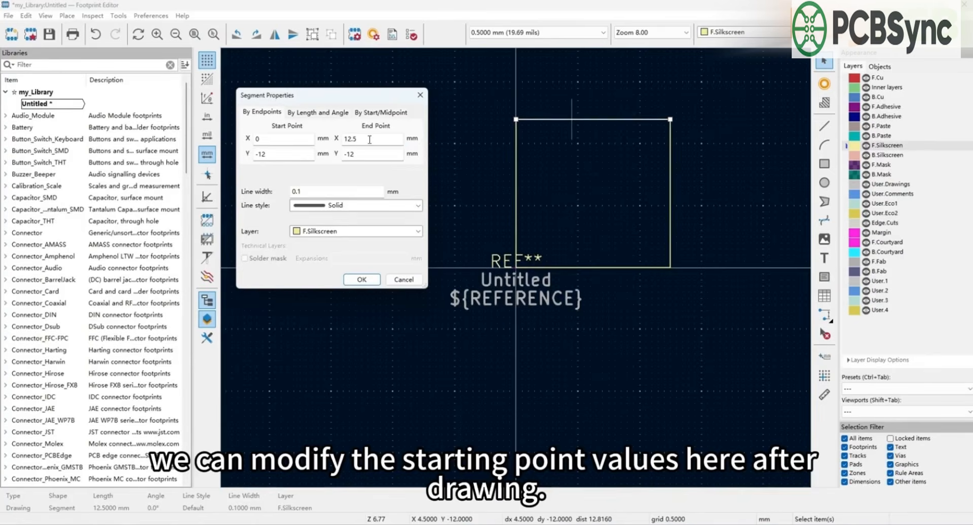
left_click_drag(370, 139, 289, 140)
key("Tab")
left_click(329, 192)
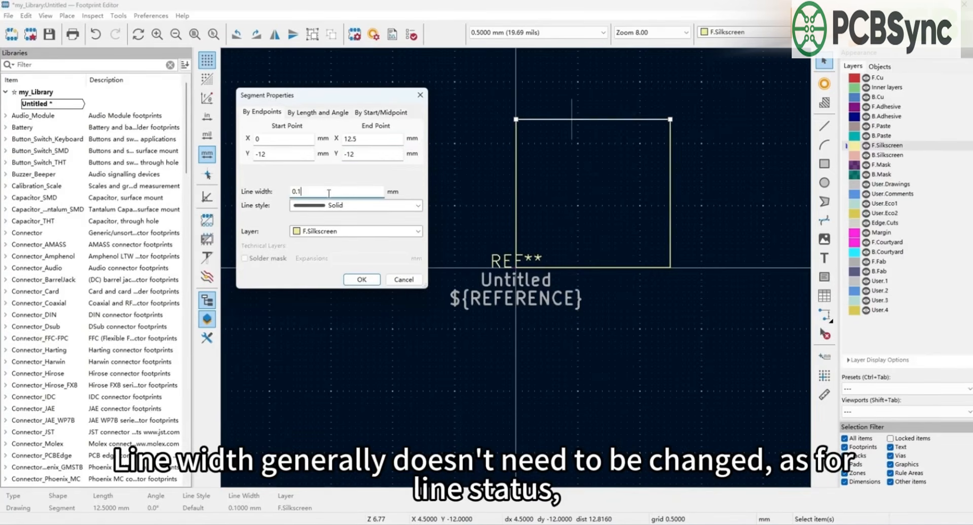
left_click(375, 205)
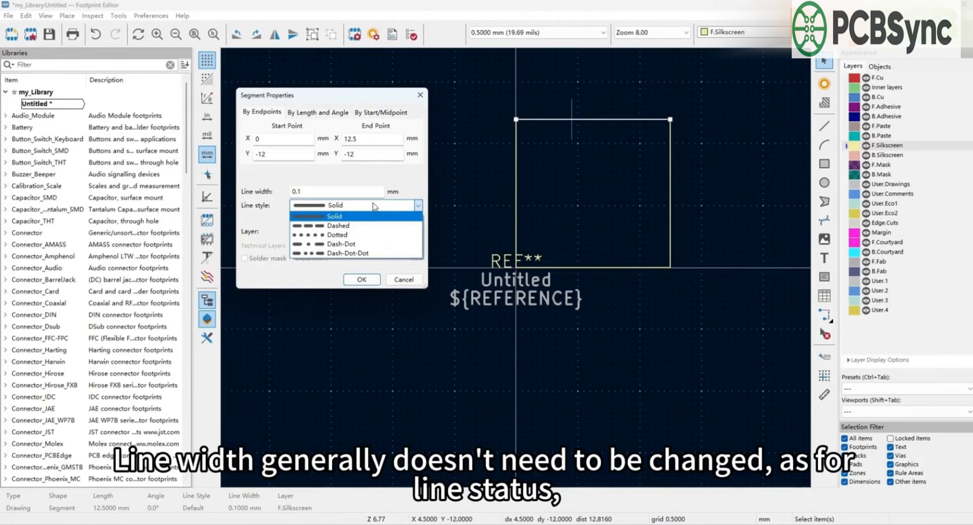
left_click(339, 218)
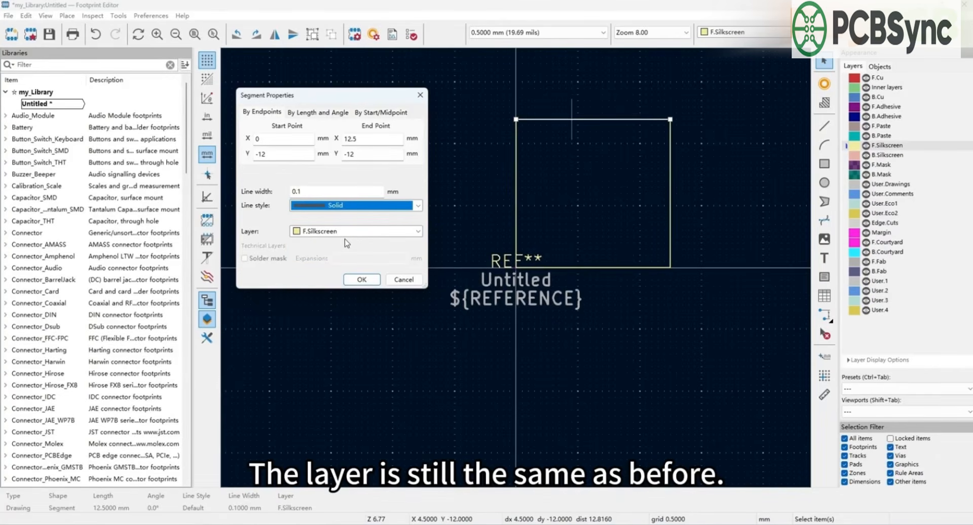
left_click(350, 233)
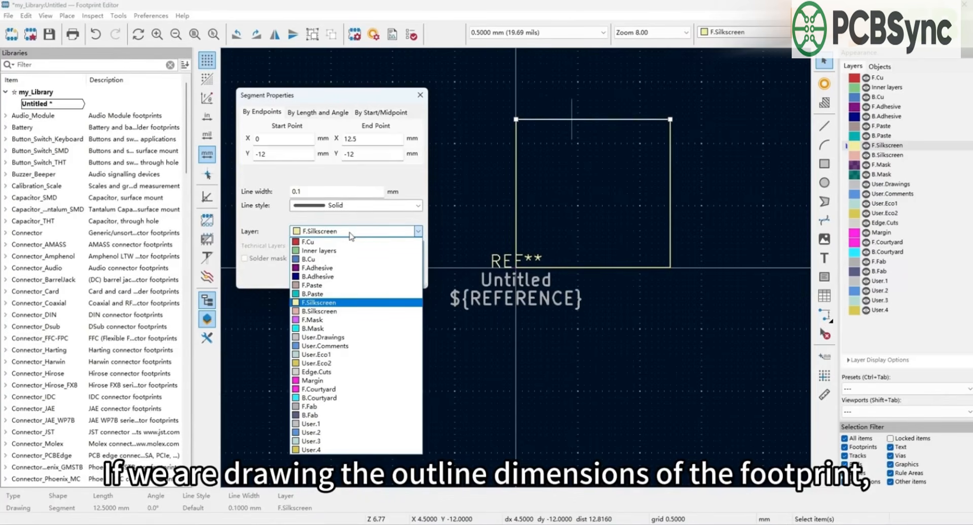
left_click(350, 233)
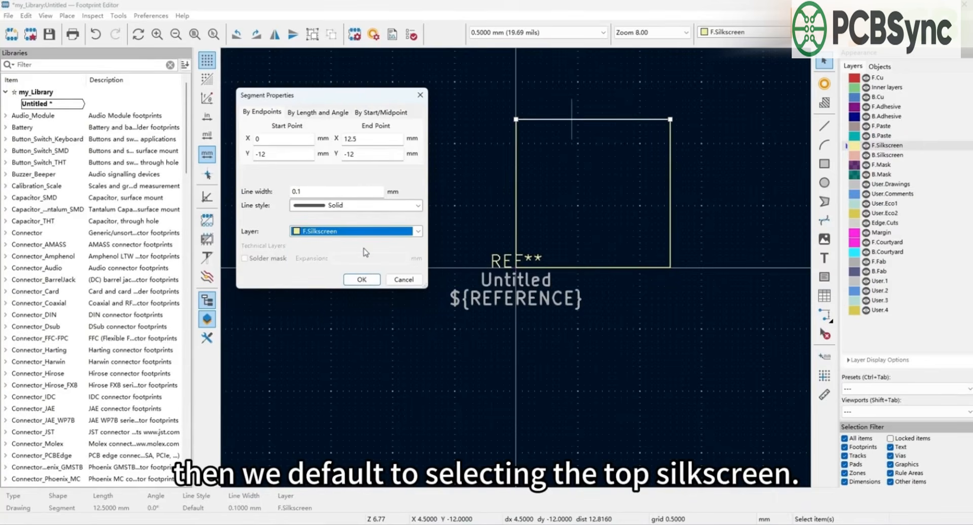
left_click(362, 280)
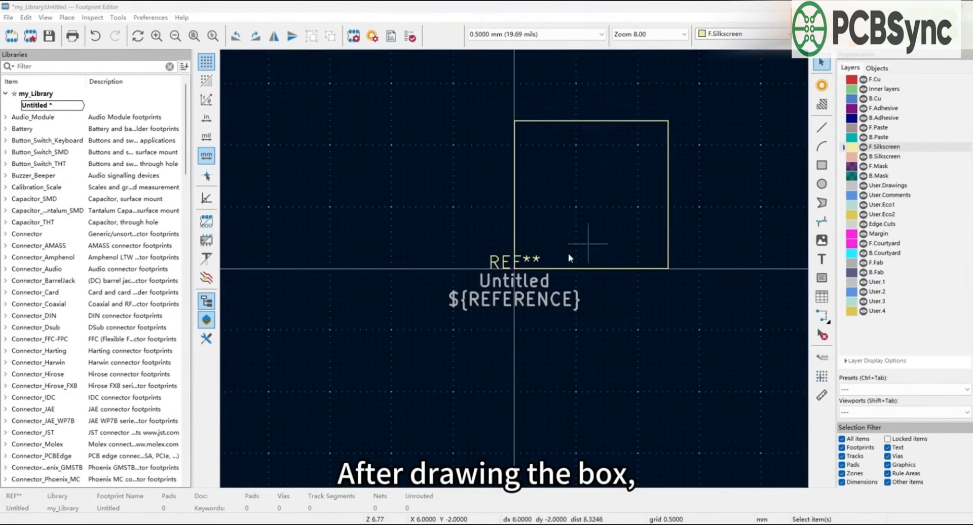
- Start adding a pad and, in its properties, set the pad type to Through-hole and the pad number to 1
left_click(67, 17)
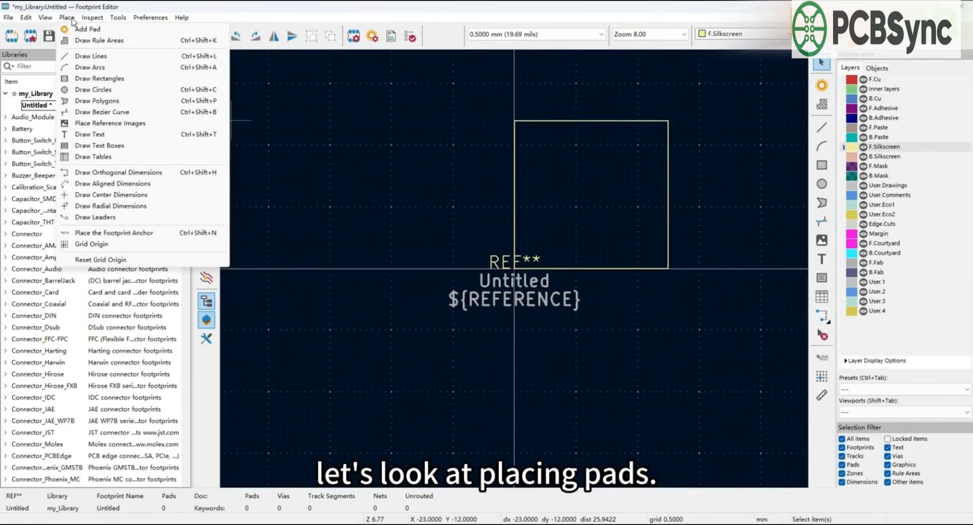
left_click(81, 30)
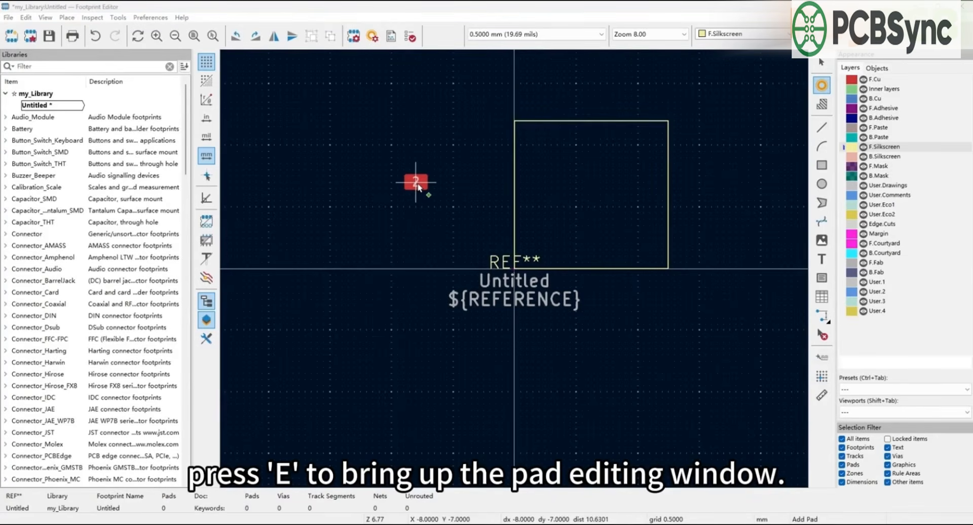
key("e")
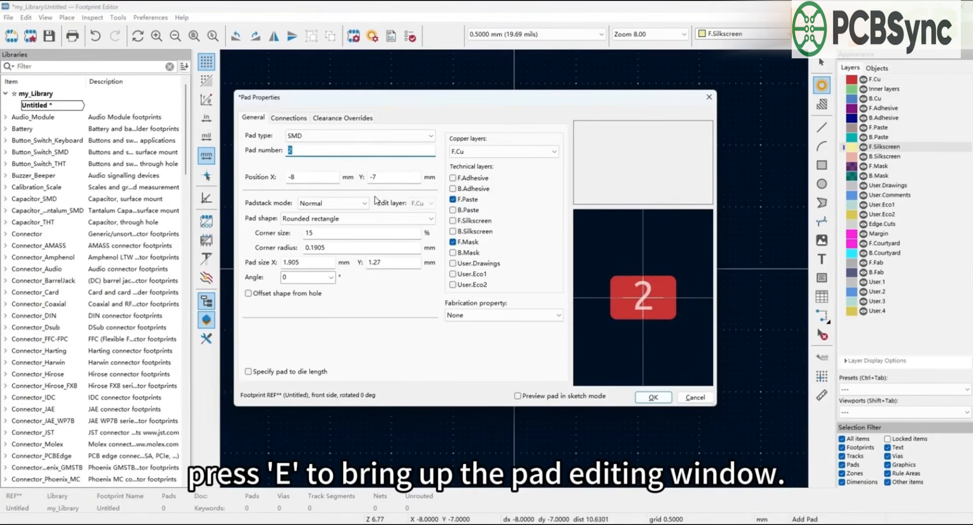
left_click(347, 137)
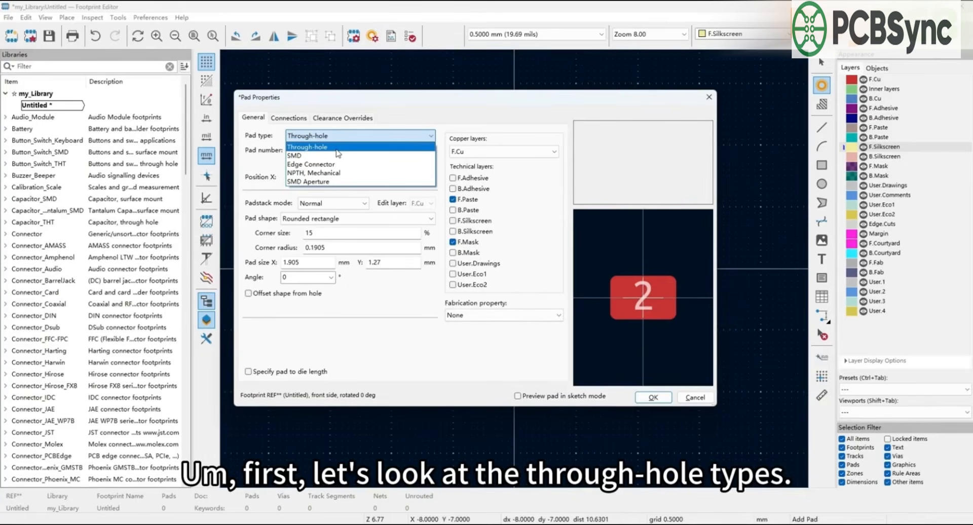
left_click(338, 148)
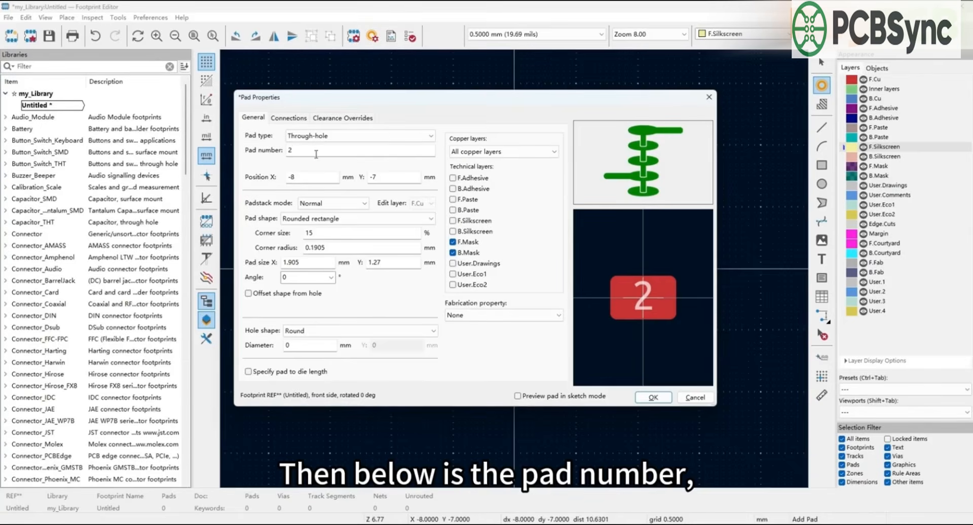
double_click(290, 150)
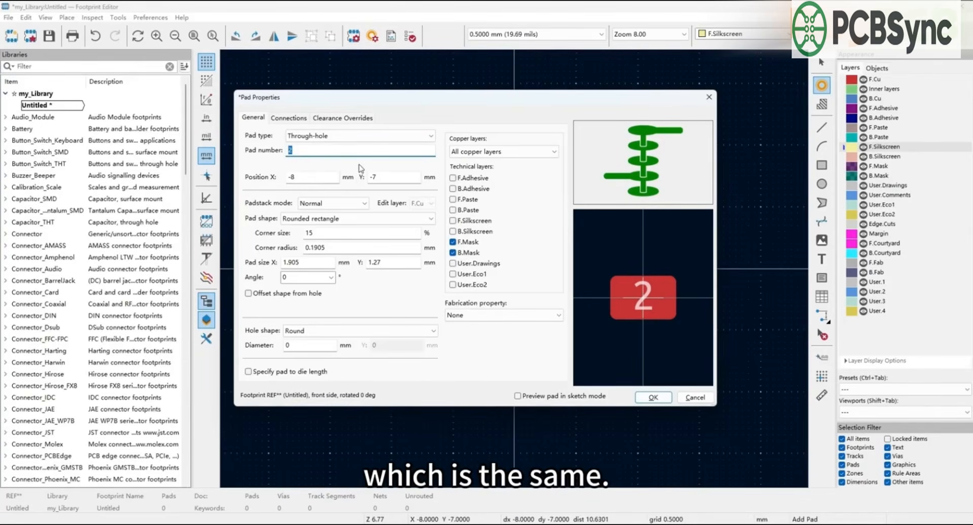
type("1")
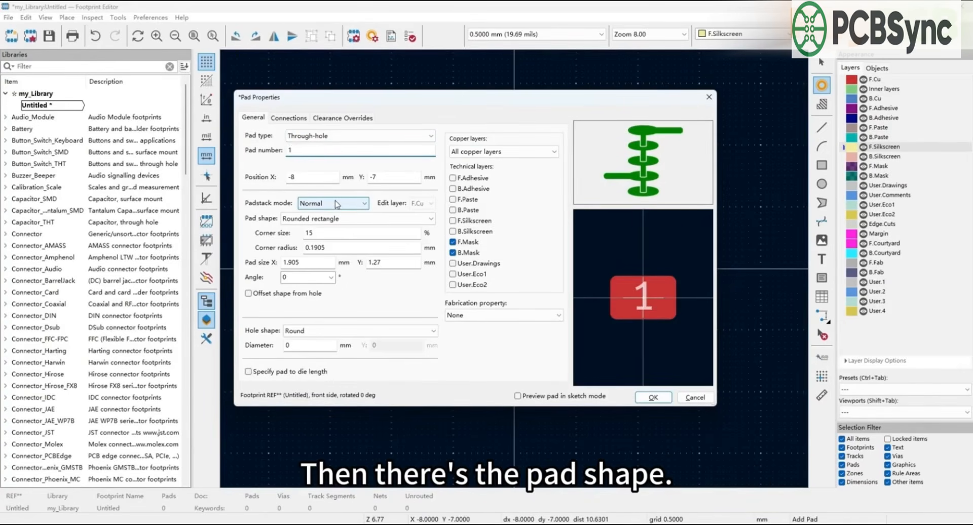
- Try the Oval pad shape, settle on Circular, and set the pad diameter to 3 mm
left_click(324, 224)
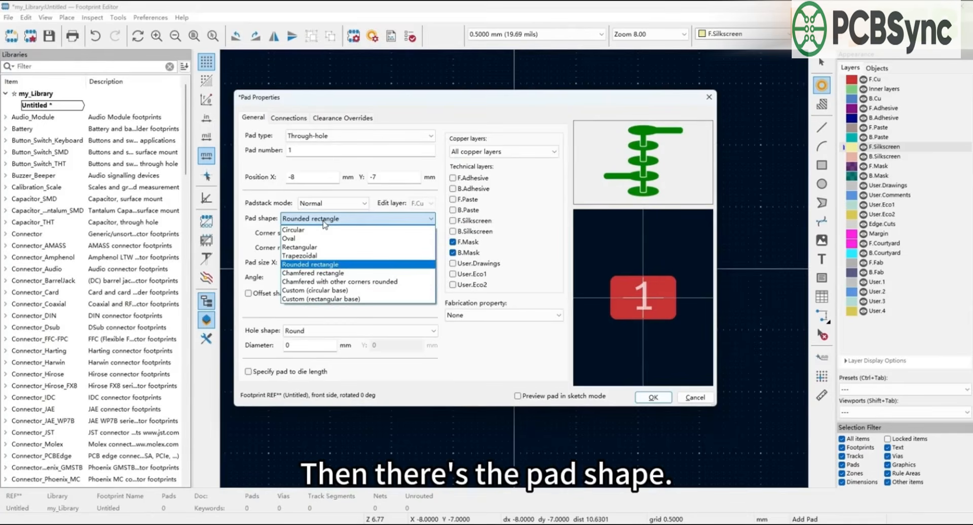
left_click(324, 229)
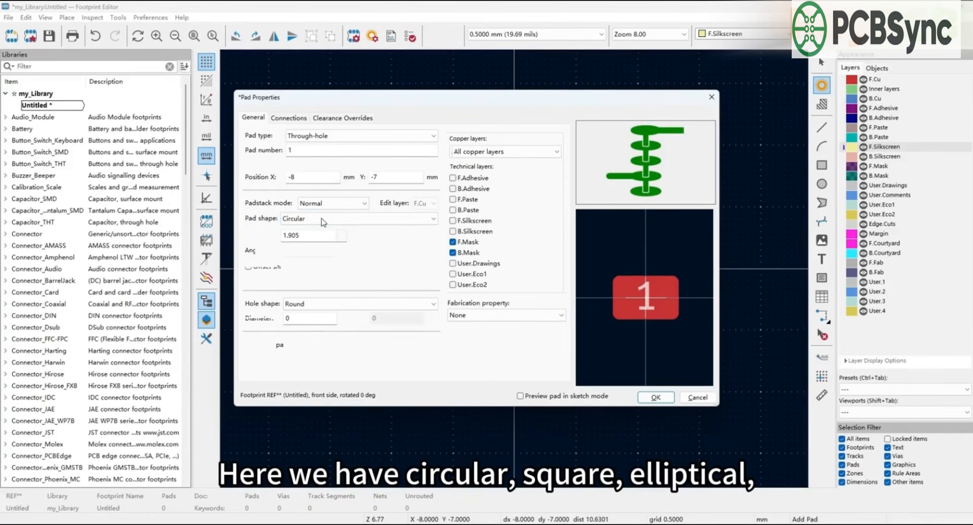
left_click(323, 222)
left_click(323, 239)
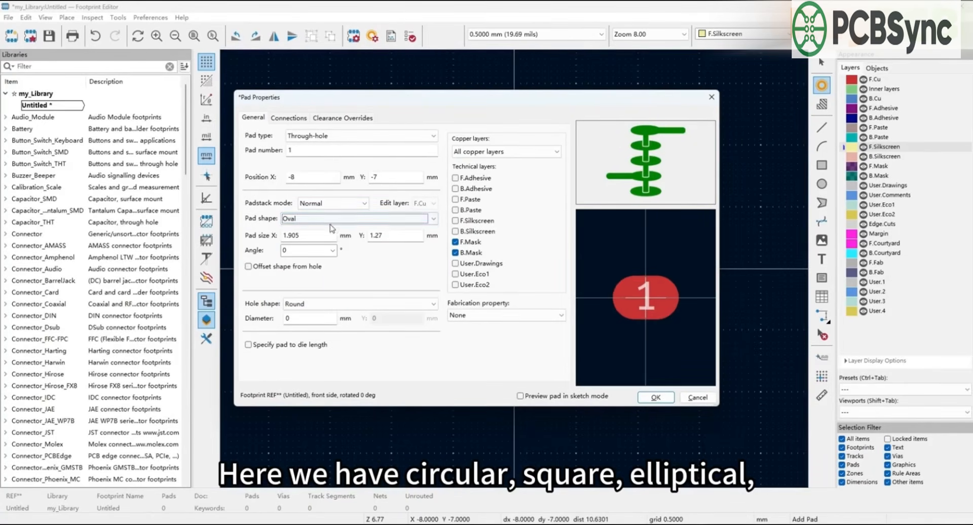
left_click(334, 223)
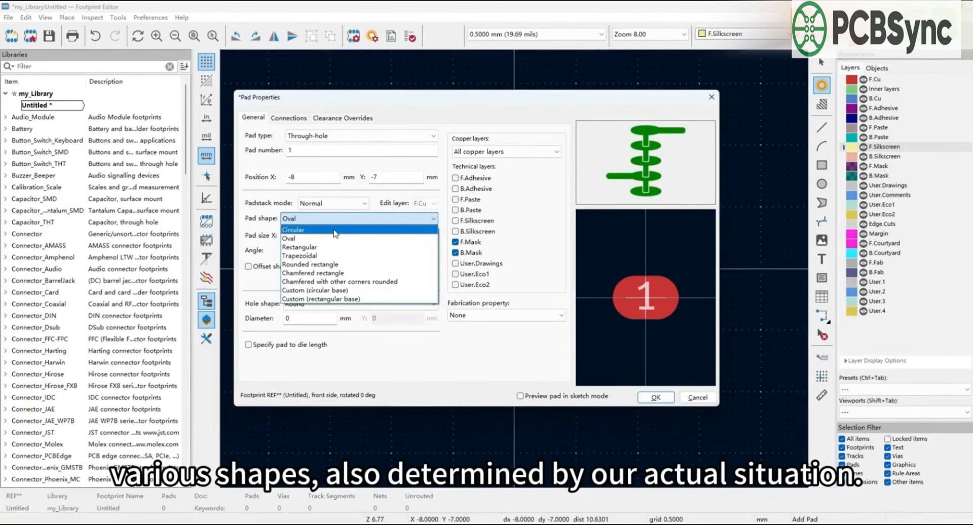
left_click(334, 231)
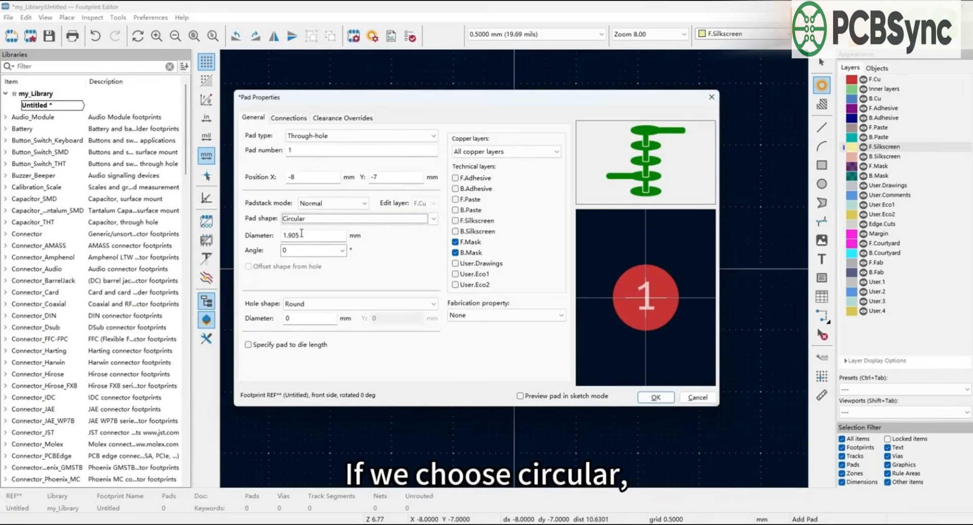
left_click_drag(302, 235, 266, 242)
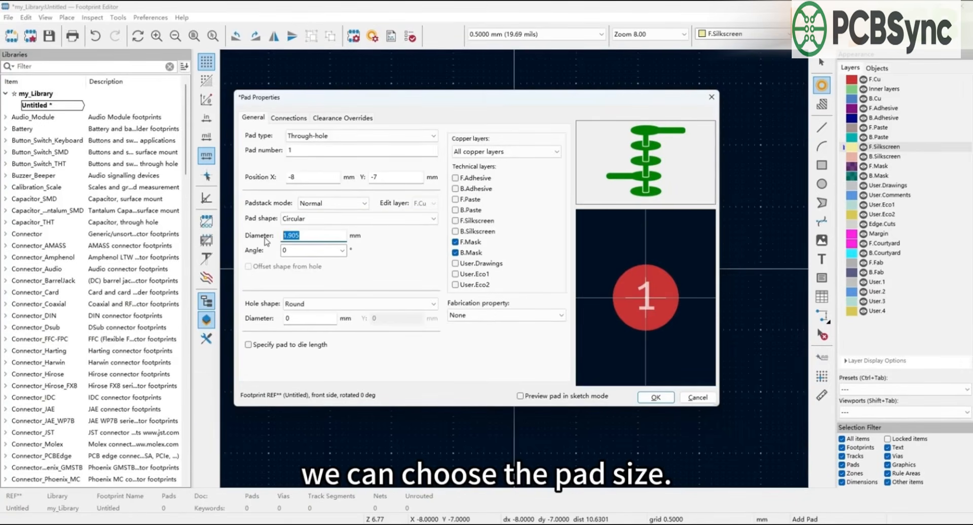
type("3")
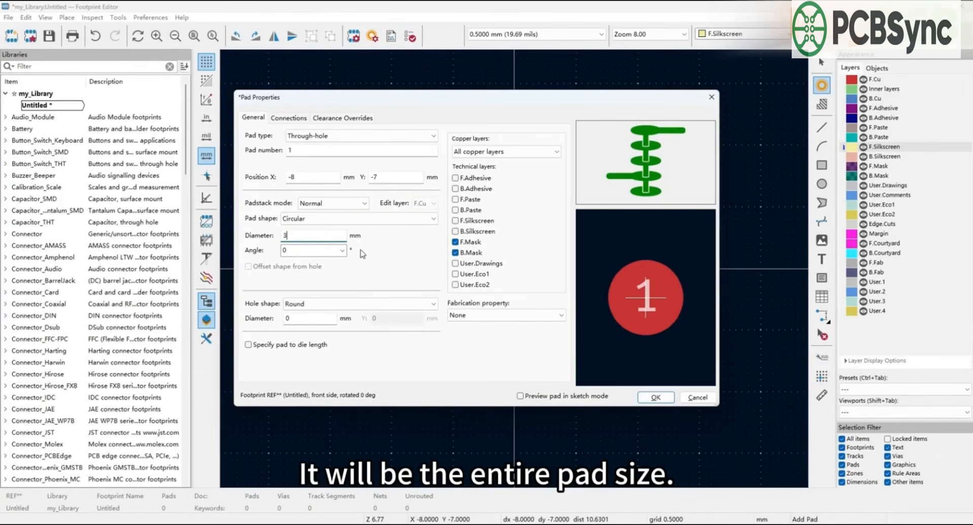
- Switch the pad's hole shape to Oblong and back to Round, and set the hole diameter to 1 mm
left_click(336, 304)
left_click(314, 324)
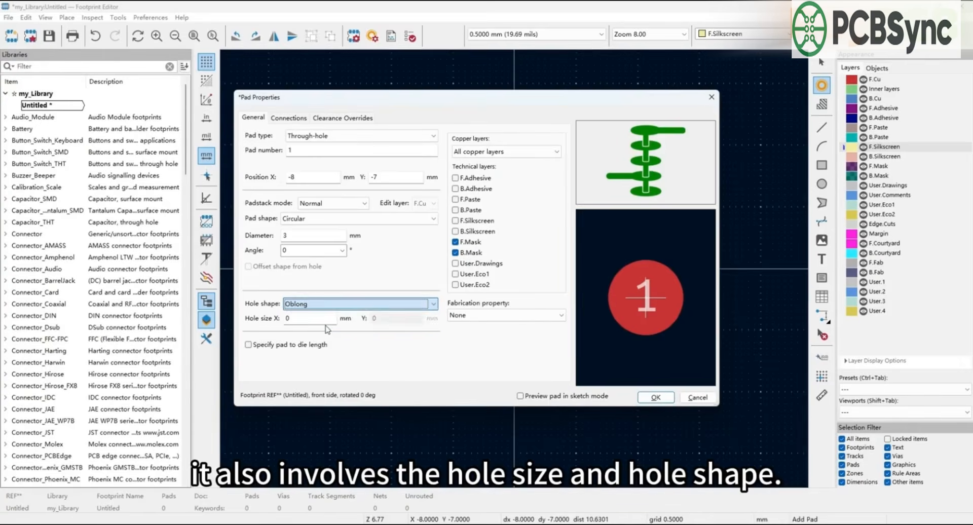
left_click(309, 304)
left_click(308, 316)
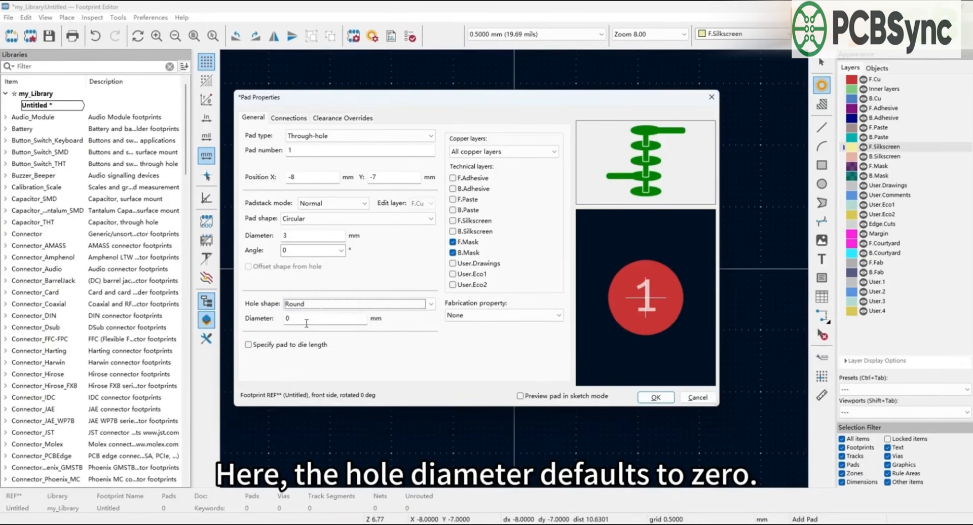
left_click(306, 323)
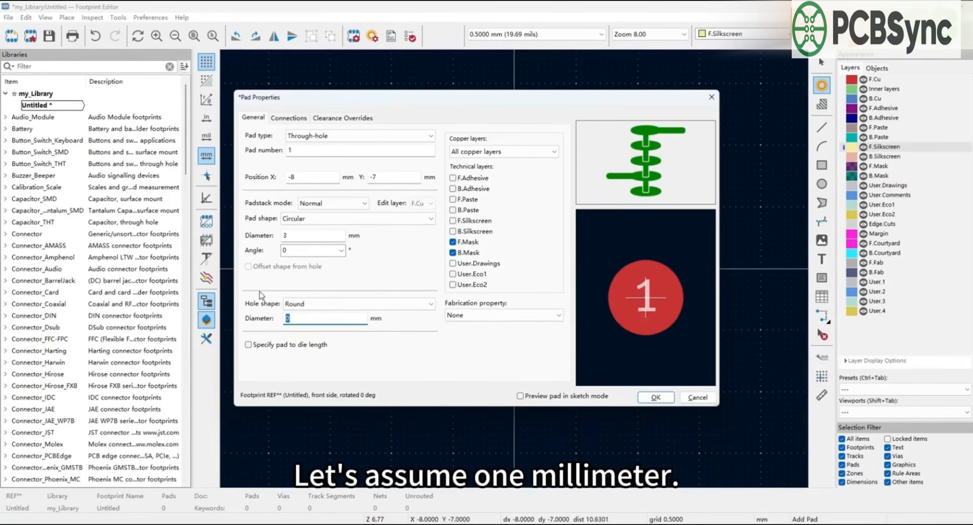
- Try an Oblong hole with a Y size of 2 mm, and return the hole shape to Round
left_click(296, 304)
left_click(306, 324)
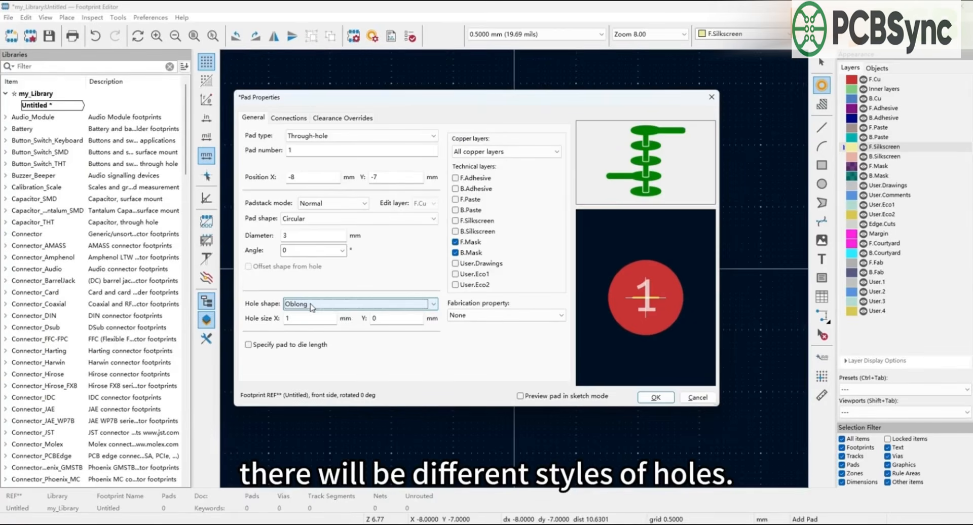
left_click(395, 319)
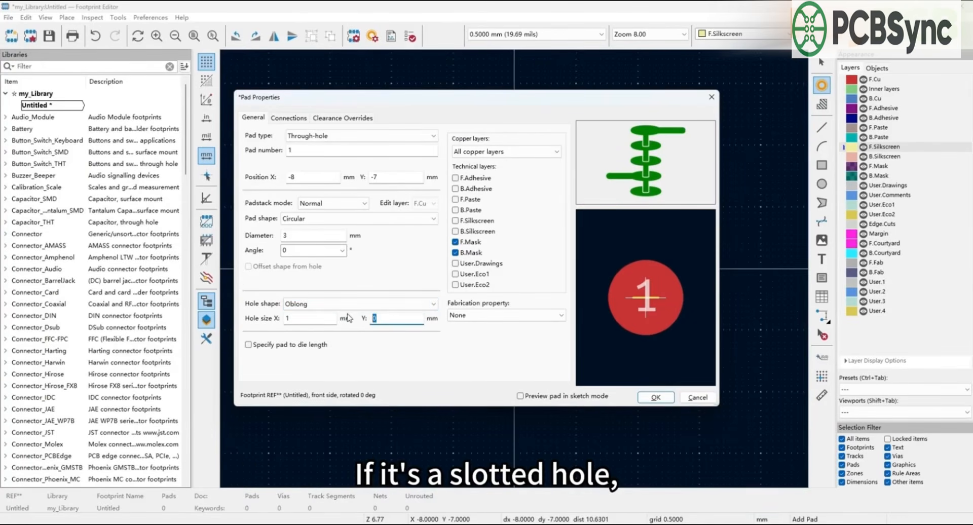
type("2")
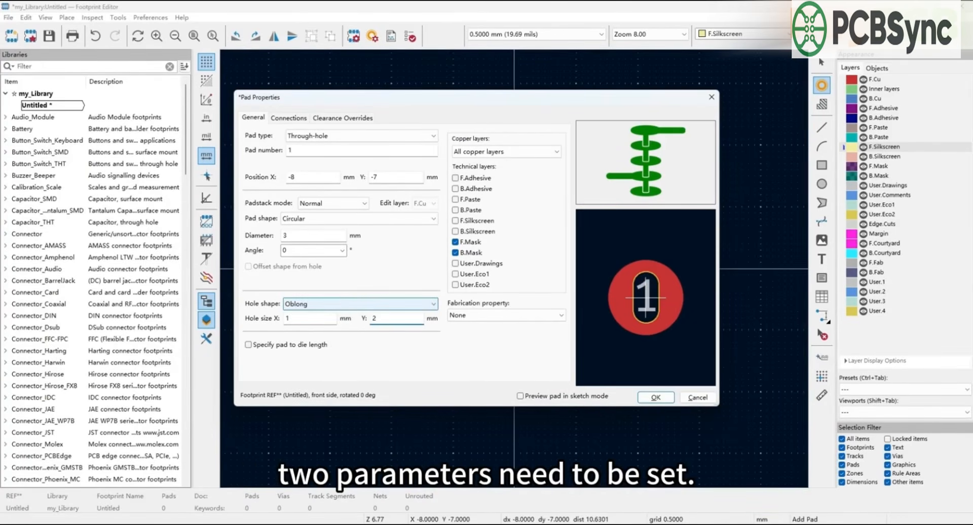
left_click(330, 303)
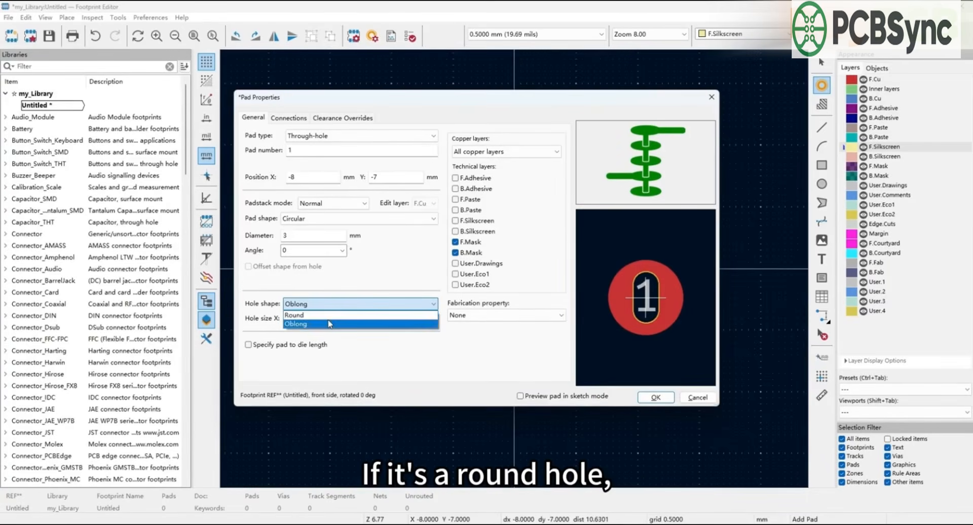
left_click(327, 314)
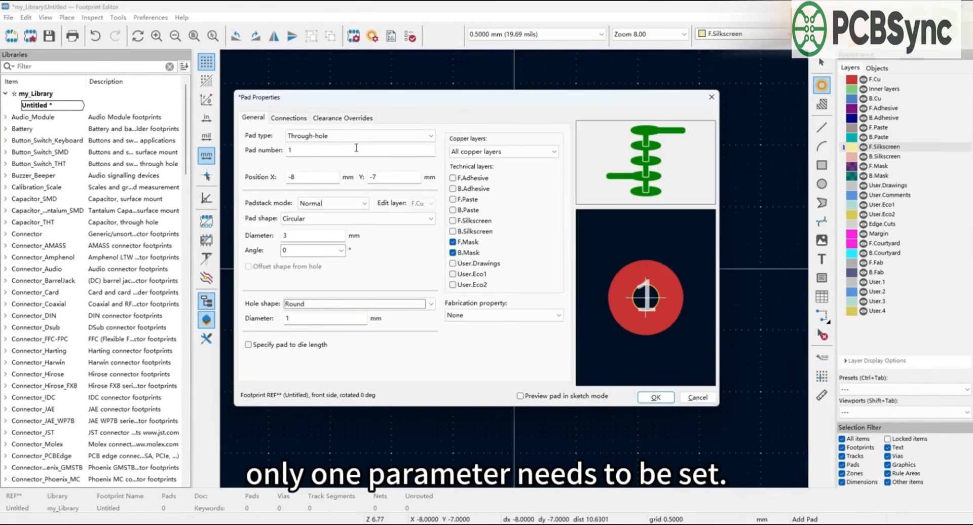
- Change the pad type to SMD, try the Rectangular shape, return to Circular, and apply the pad properties
left_click(377, 137)
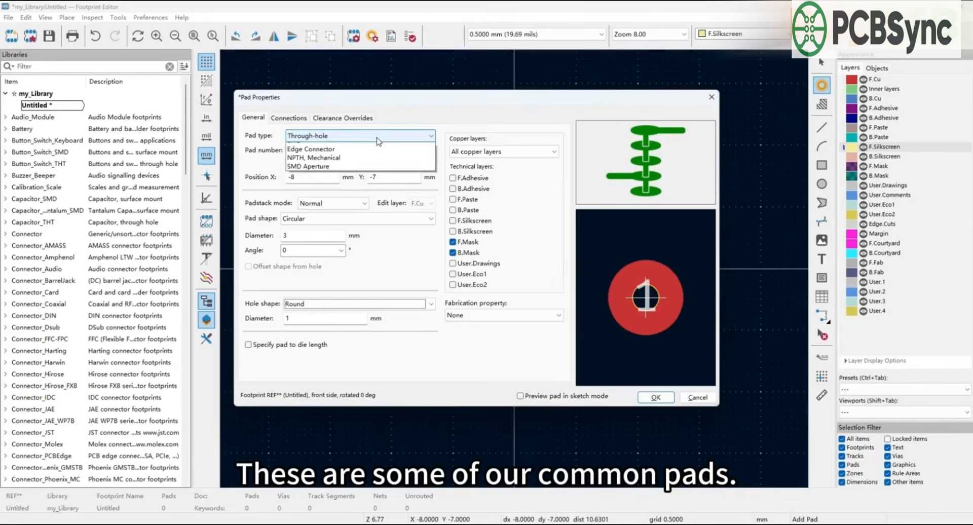
left_click(365, 152)
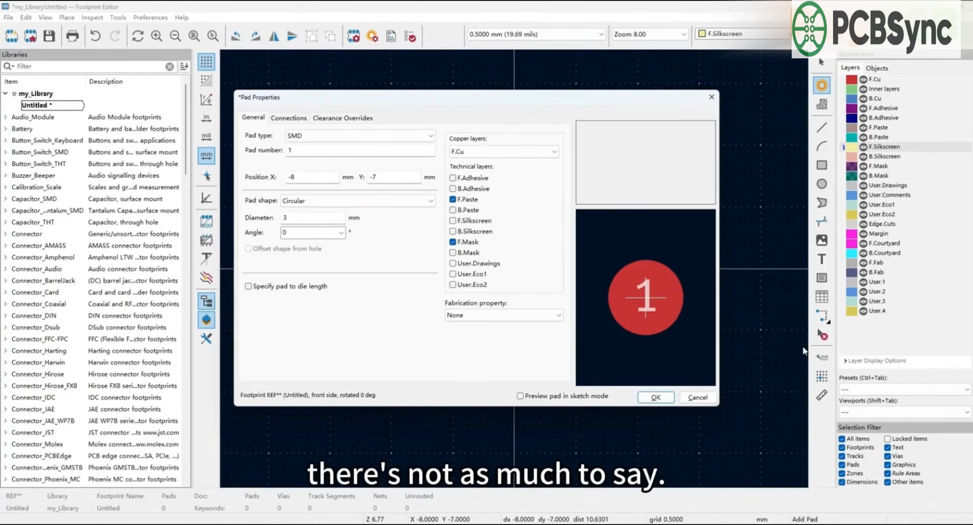
left_click(357, 201)
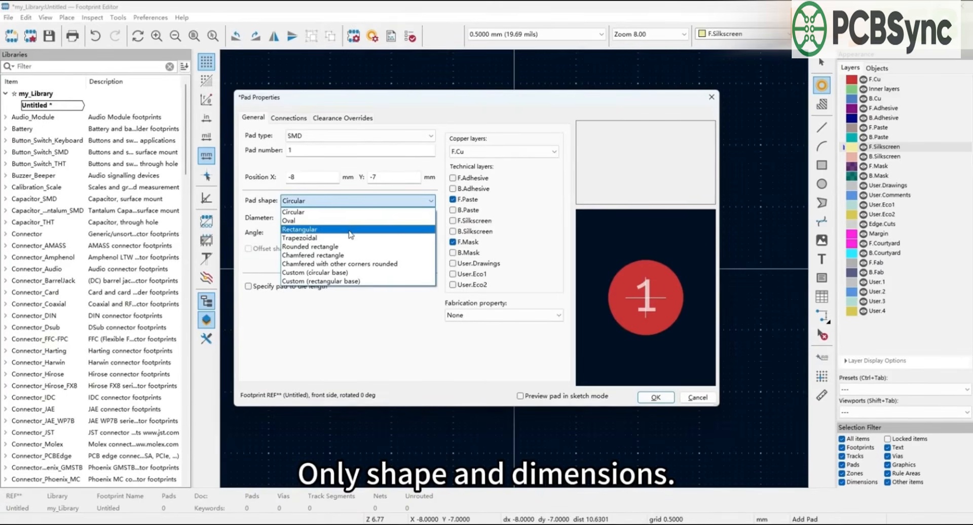
left_click(349, 232)
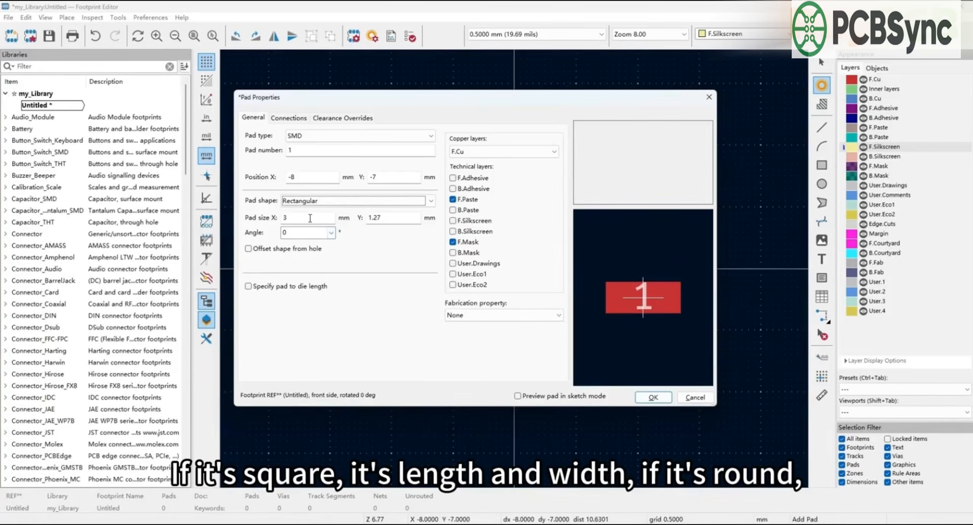
left_click(364, 201)
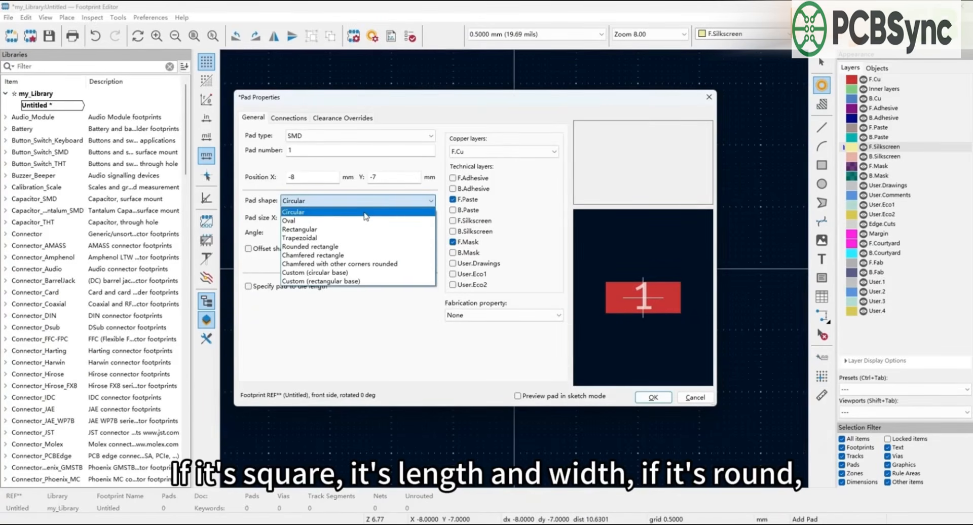
left_click(365, 213)
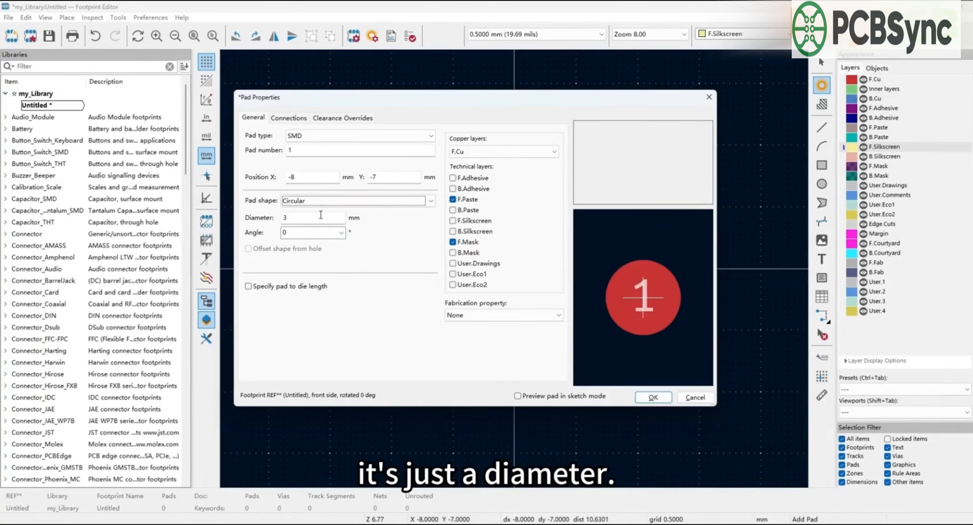
left_click(651, 398)
- Place pads 1 to 3 downward at X -2.5 mm beside the outline and pads 4 to 6 upward at X 14.5 mm
left_click(484, 157)
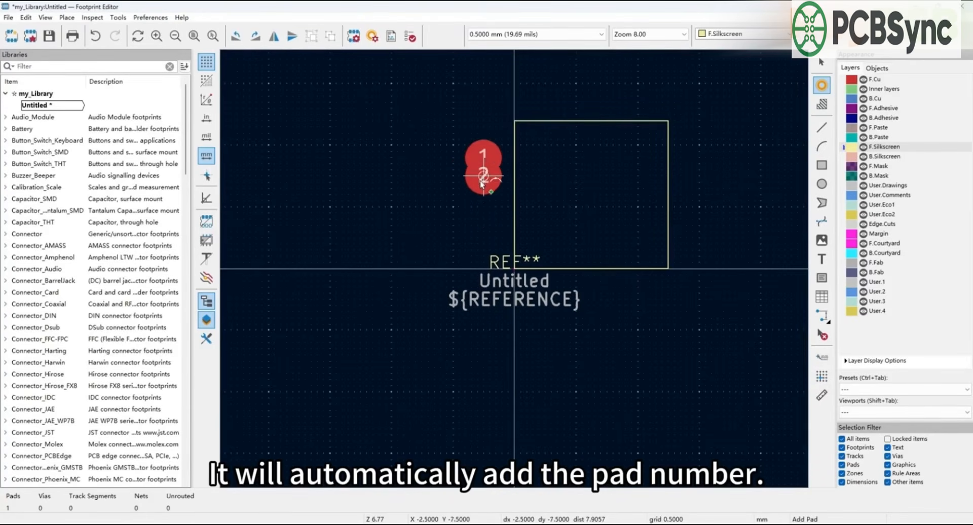
left_click(484, 200)
left_click(484, 243)
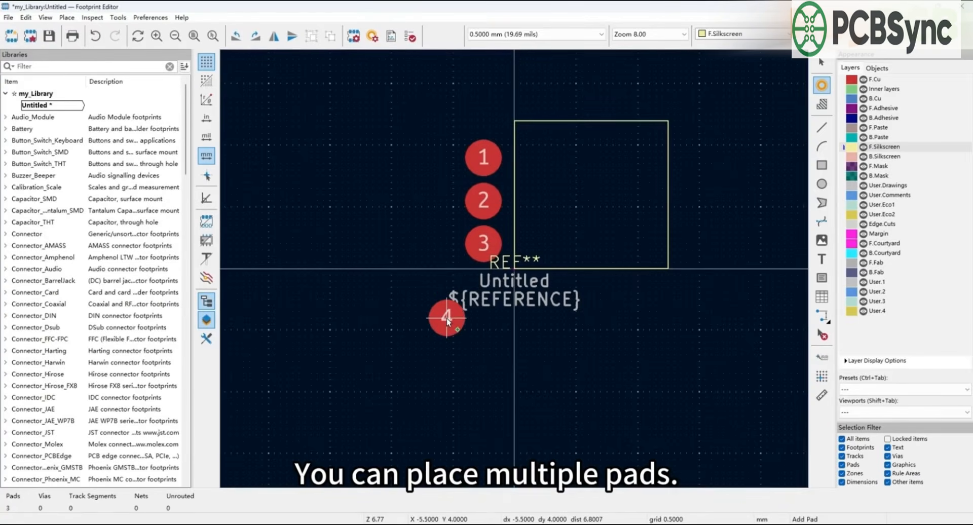
left_click(693, 249)
left_click(693, 206)
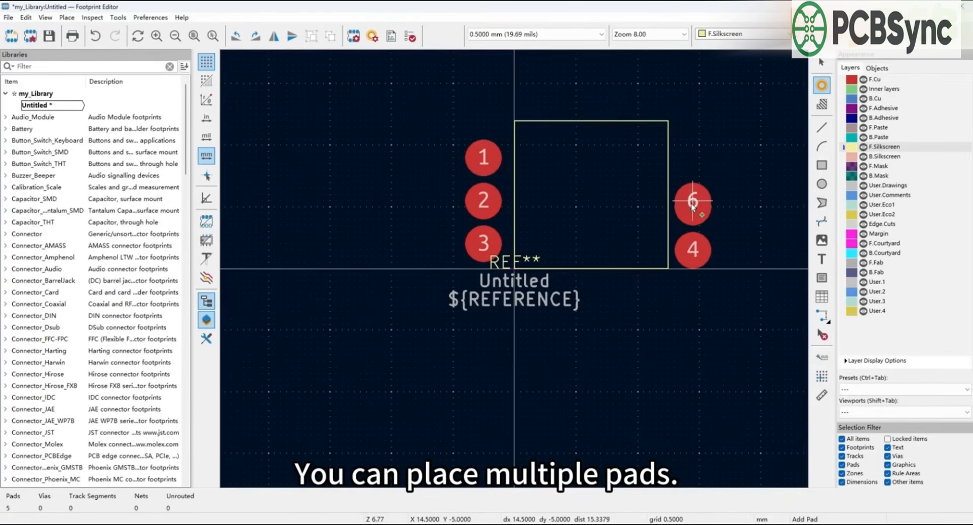
left_click(690, 158)
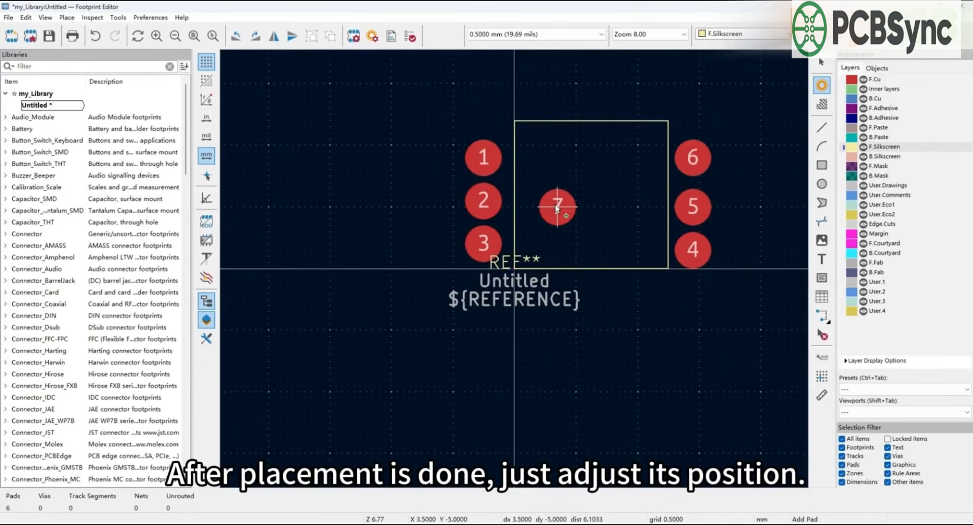
key("Escape")
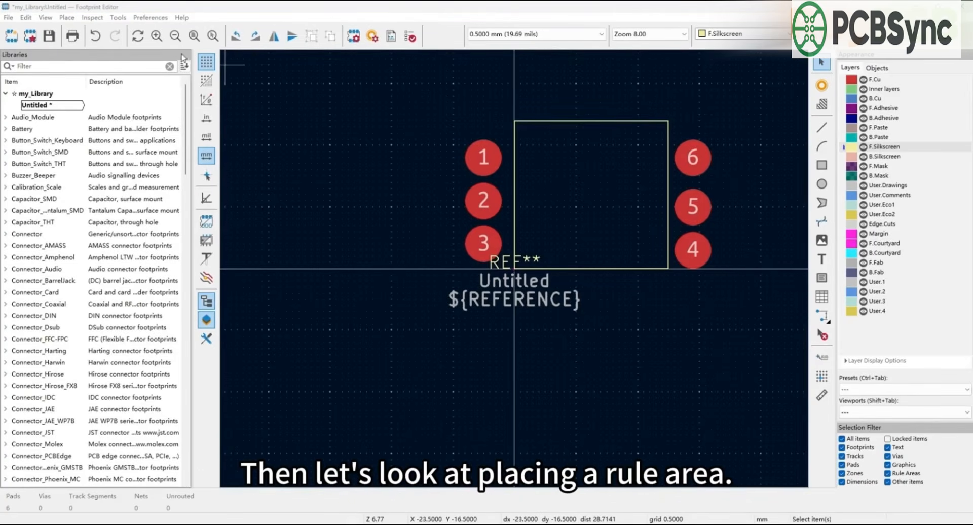
- Start a rule area at X -11, Y -11.5 mm named TEST on F.Silkscreen, keeping out tracks, vias and pads
left_click(71, 18)
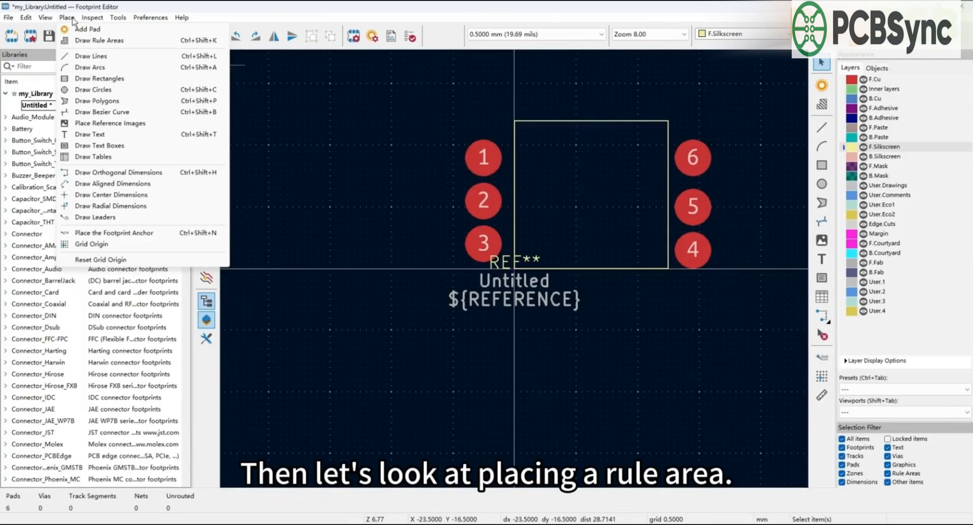
left_click(81, 42)
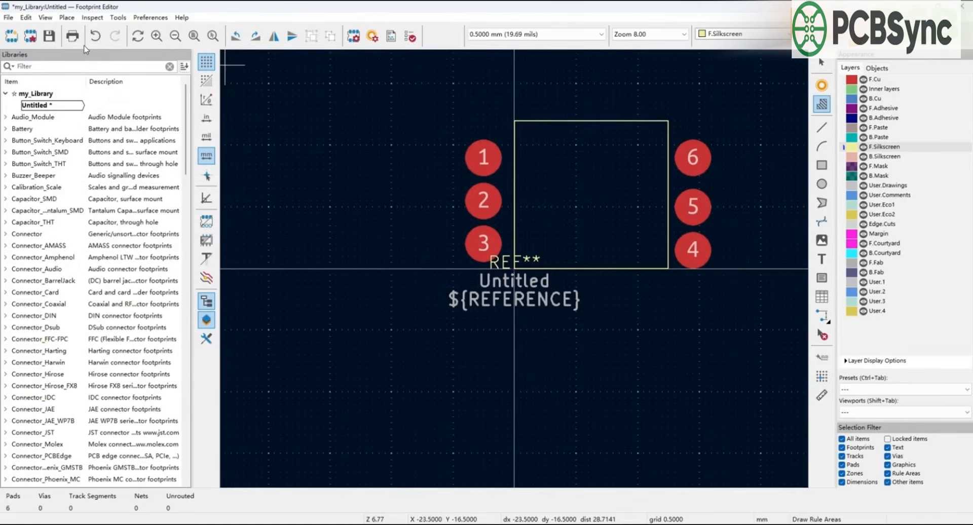
left_click(379, 125)
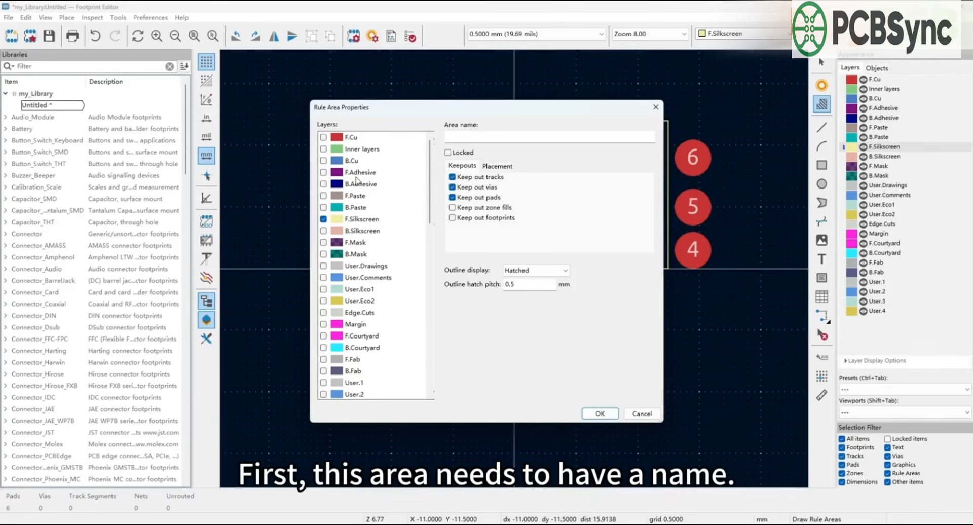
left_click(488, 134)
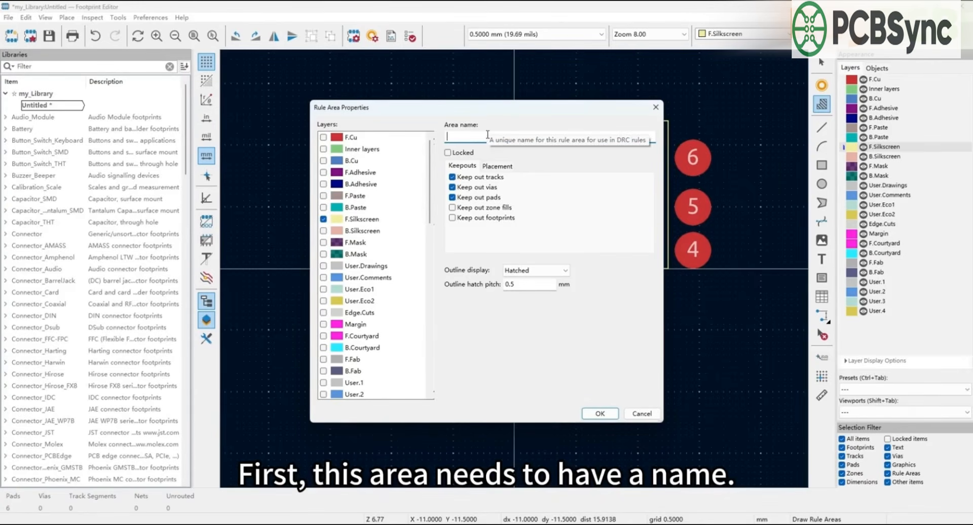
type("TES")
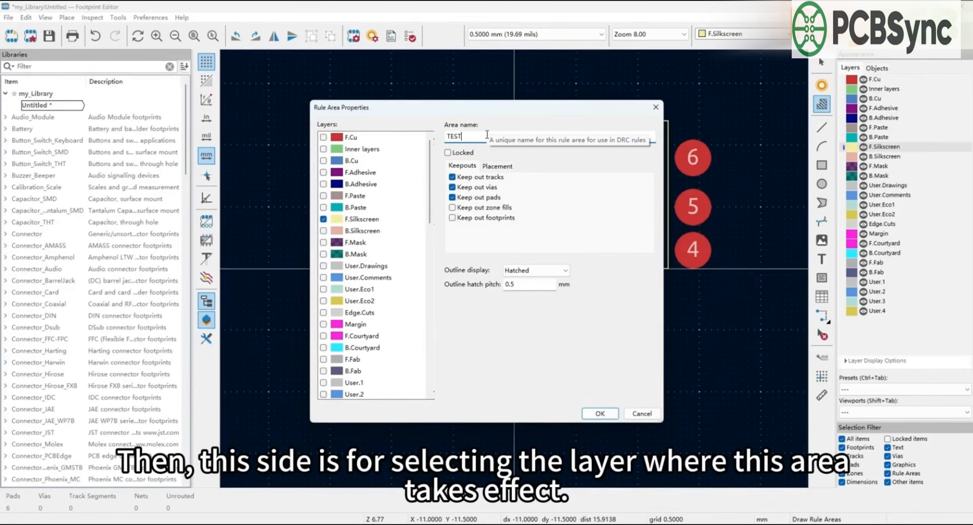
type("T")
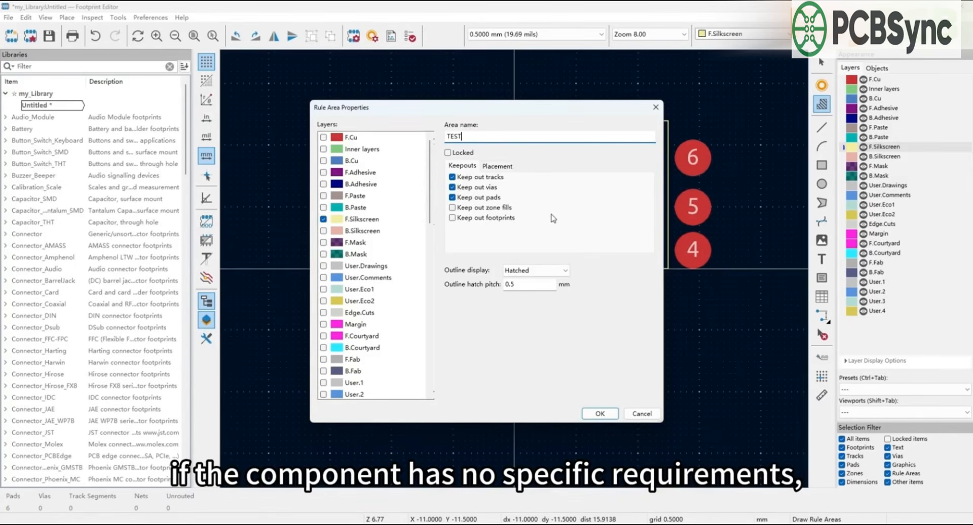
left_click(452, 186)
left_click(452, 198)
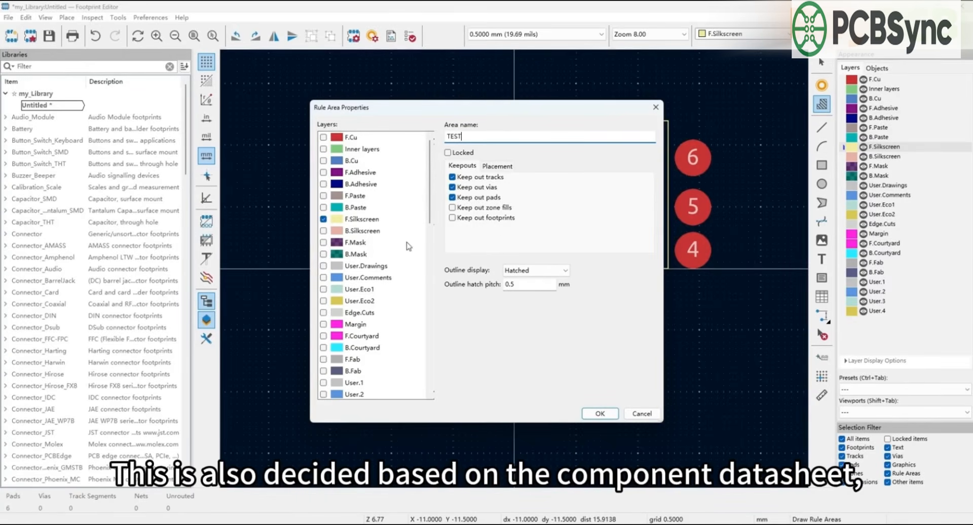
left_click(593, 413)
- Draw the rule area as a closed four-cornered polygon in the empty space outside the outline, beyond pad 1
left_click(422, 126)
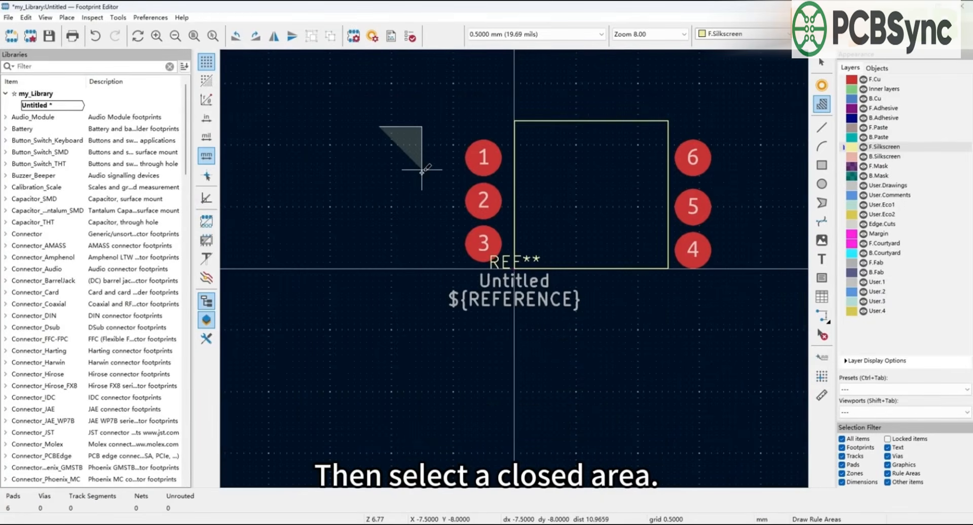
left_click(410, 175)
left_click(355, 157)
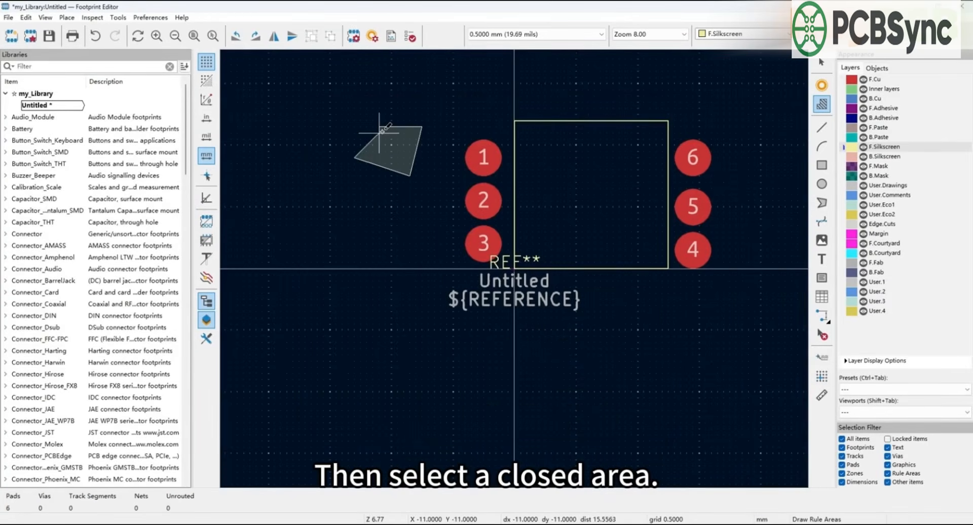
left_click(379, 127)
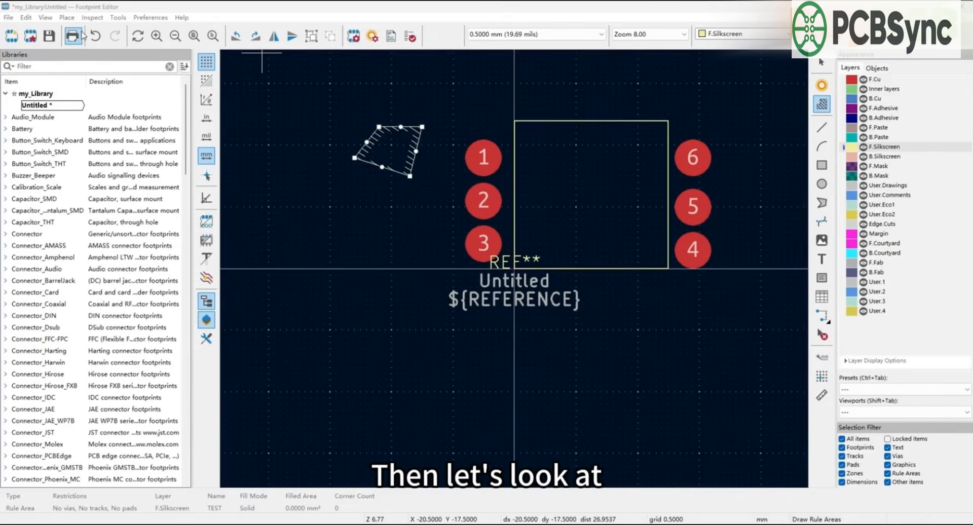
- Draw a pin 1 marker circle of about 1.118 mm radius centred at X 1.5, Y -9.5 mm inside the outline
left_click(66, 17)
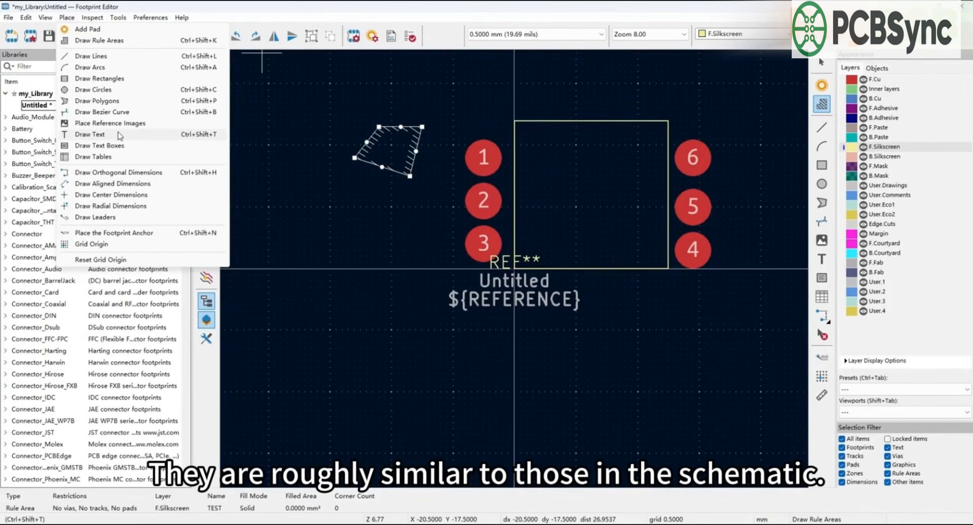
left_click(91, 91)
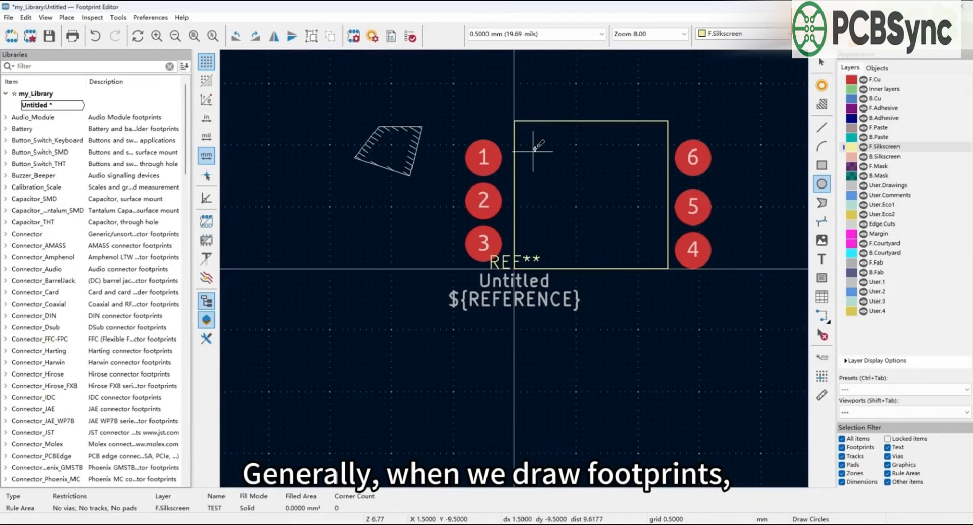
left_click(533, 151)
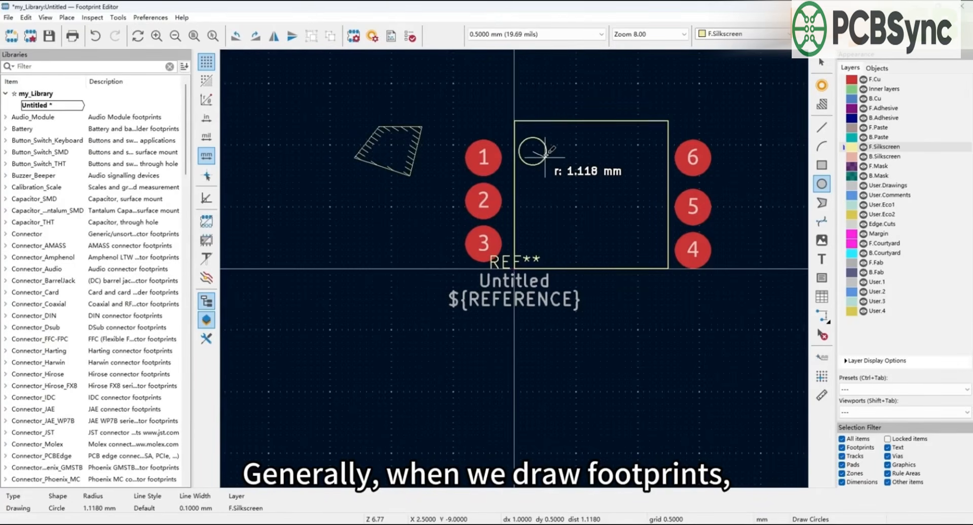
left_click(545, 157)
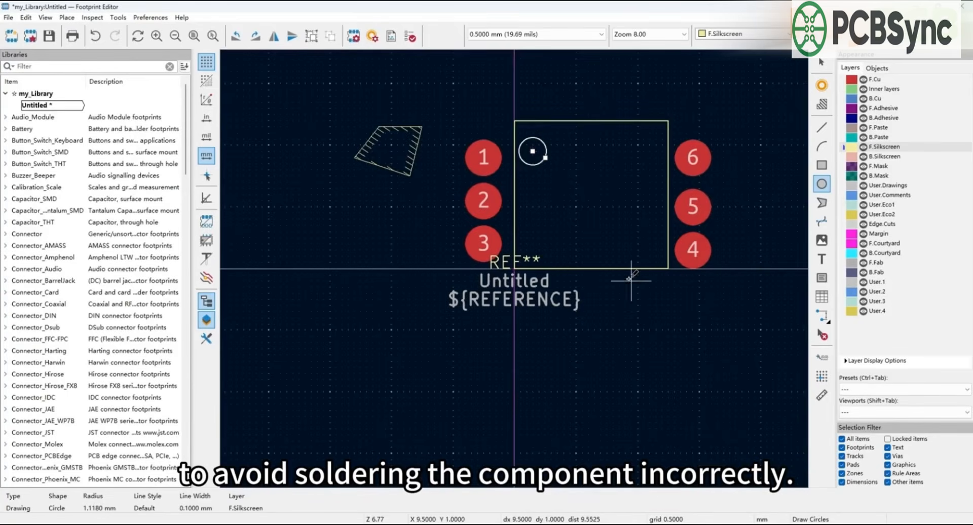
key("Escape")
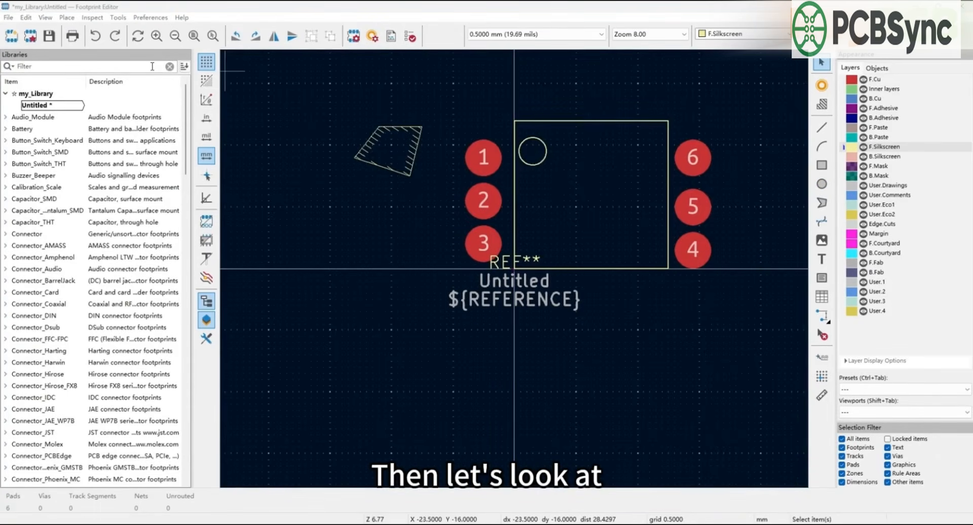
- Start the aligned dimension command for dimensioning the footprint
left_click(68, 18)
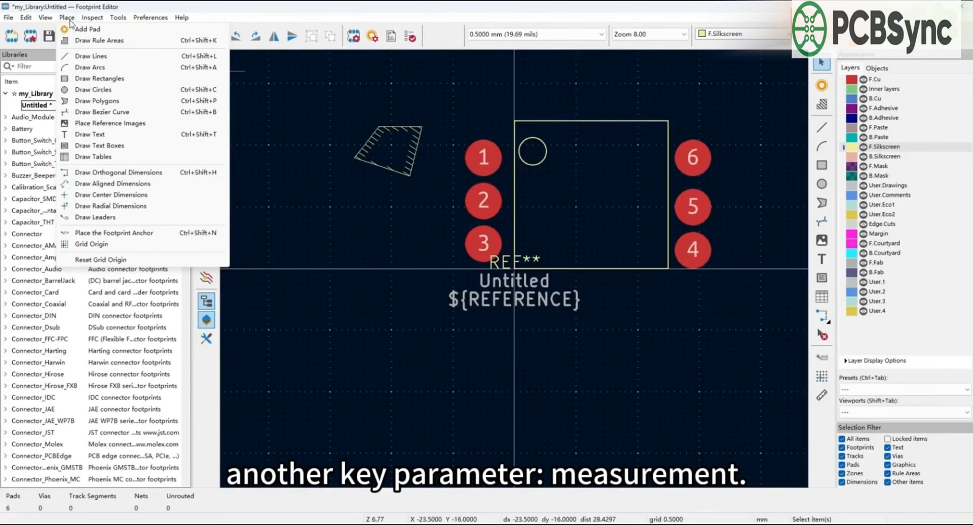
left_click(112, 186)
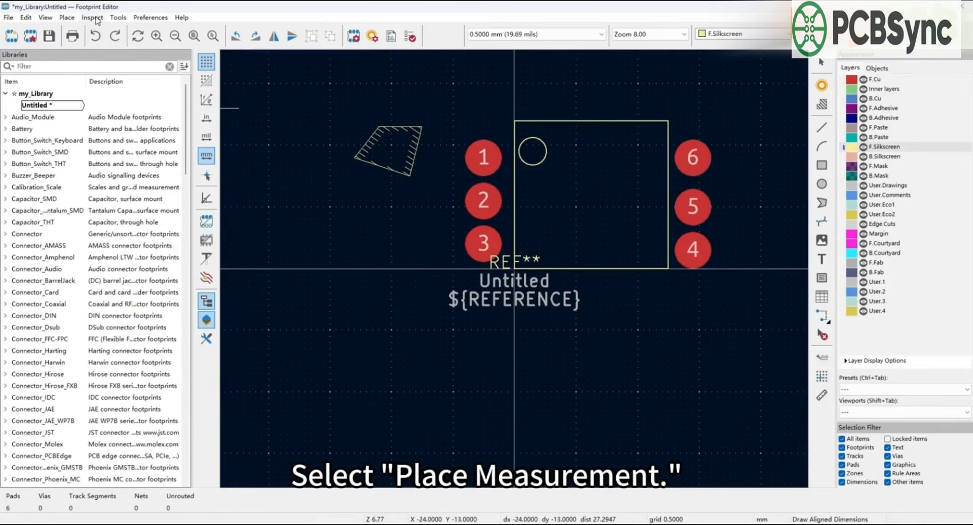
left_click(66, 18)
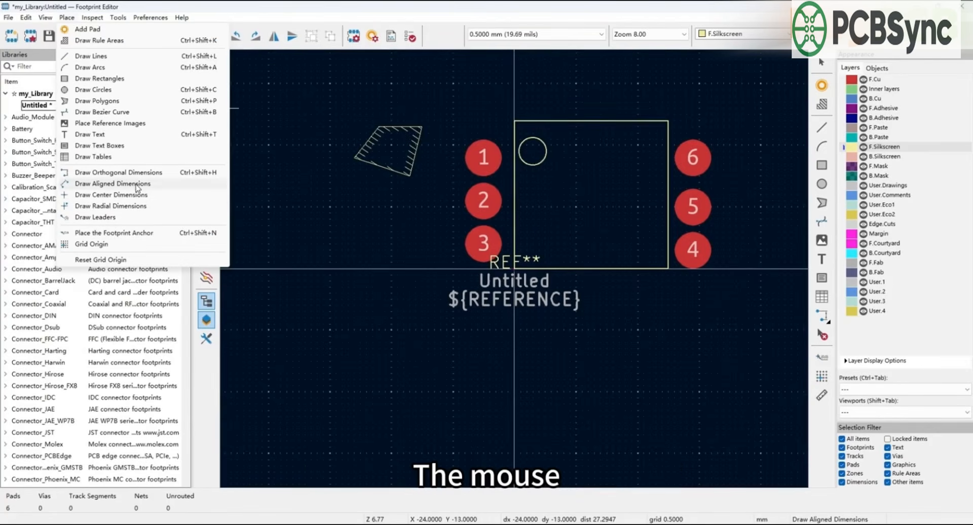
left_click(387, 244)
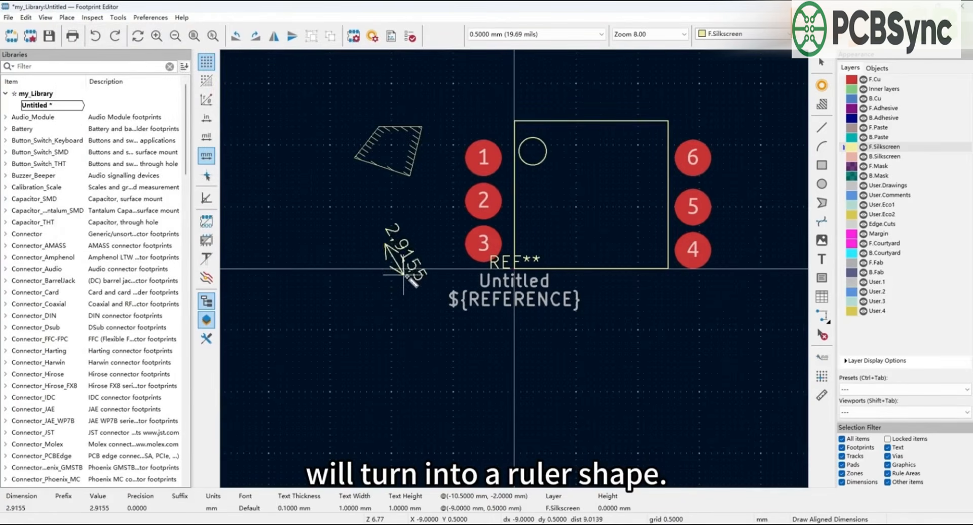
right_click(420, 221)
left_click(430, 226)
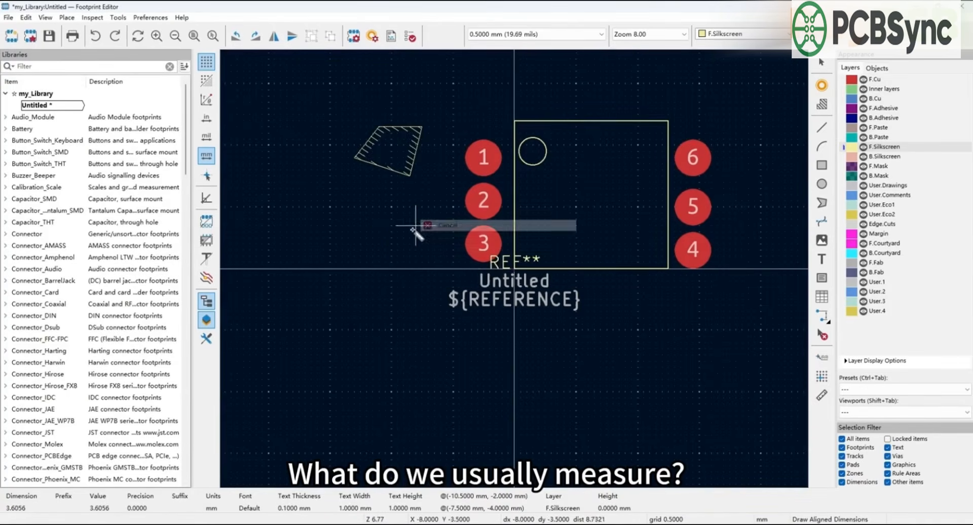
- Dimension the silkscreen outline's width below its lower edge, and the centre spacing between pads 3 and 2 outside the pad column
left_click(515, 270)
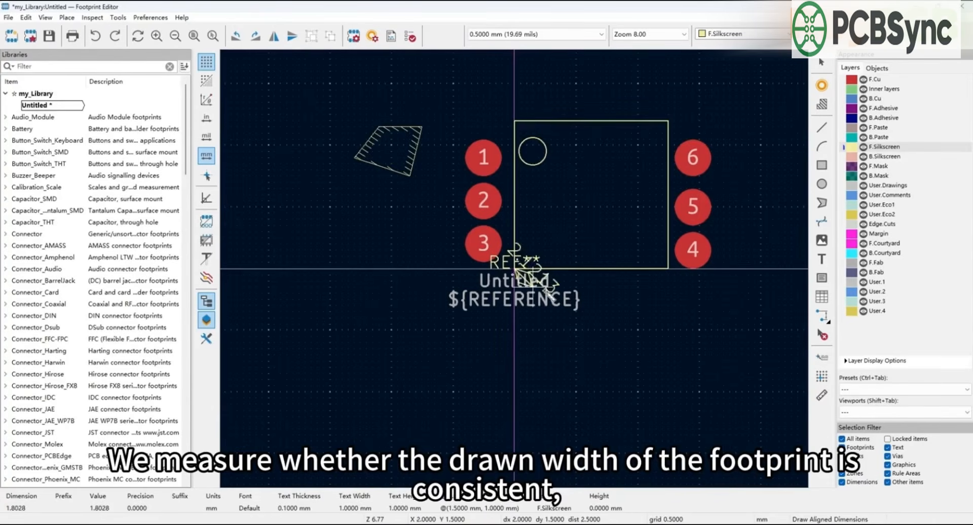
left_click(669, 271)
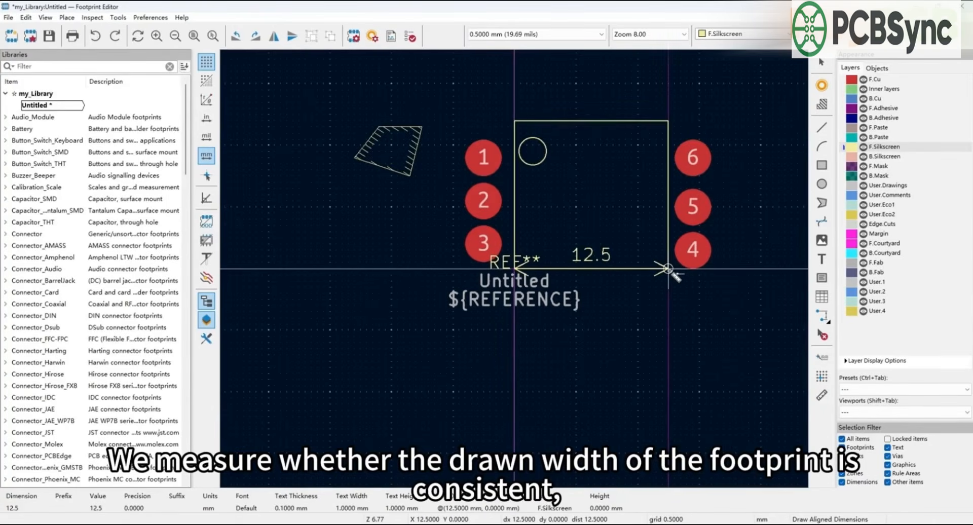
left_click(516, 361)
left_click(485, 245)
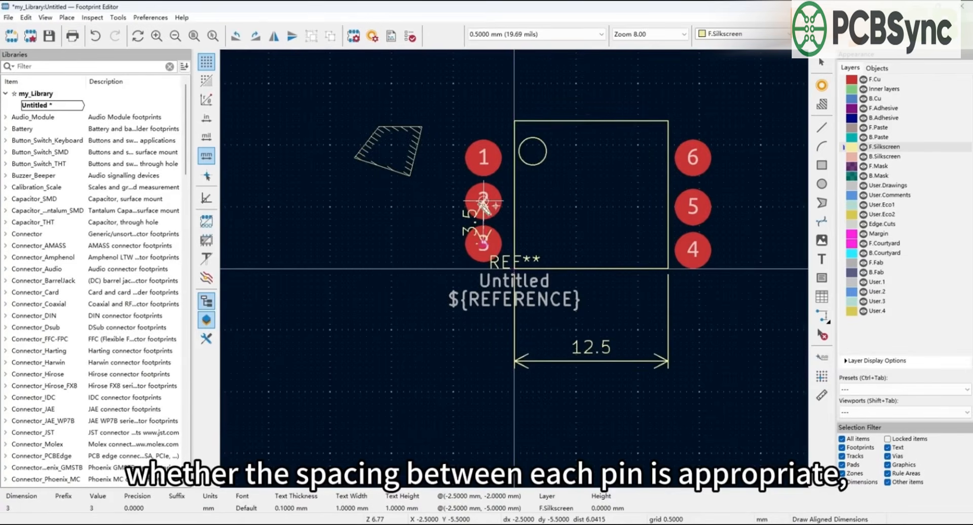
left_click(485, 202)
left_click(422, 223)
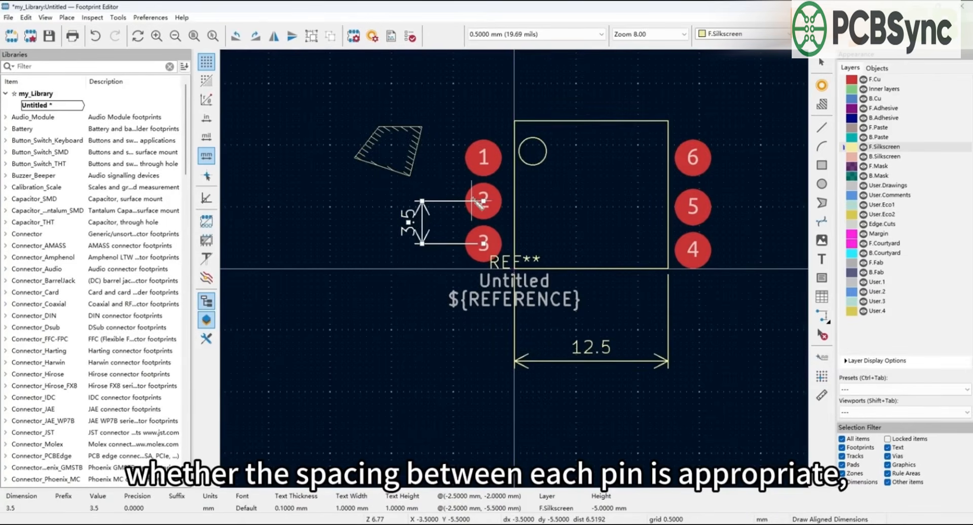
- Dimension the centre distance between pads 1 and 6 above the outline, and save the footprint
left_click(484, 158)
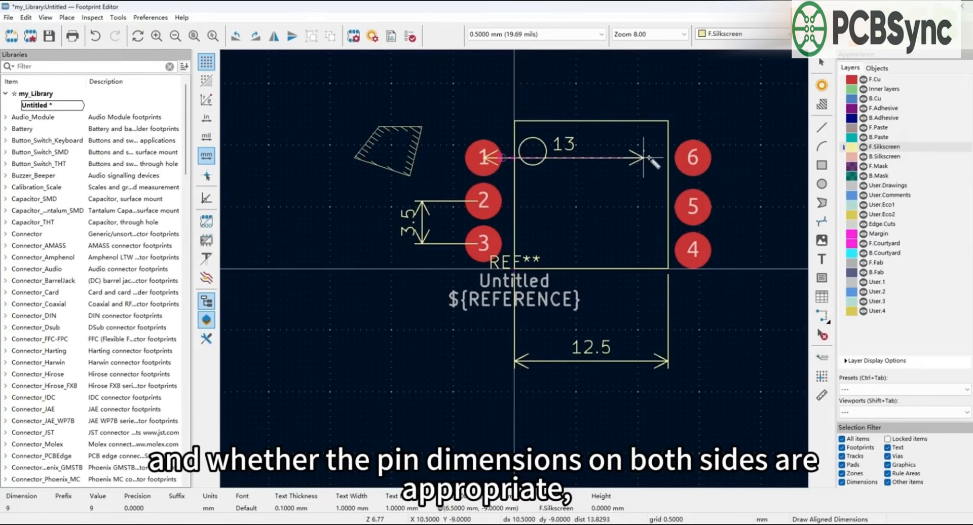
left_click(693, 158)
left_click(693, 95)
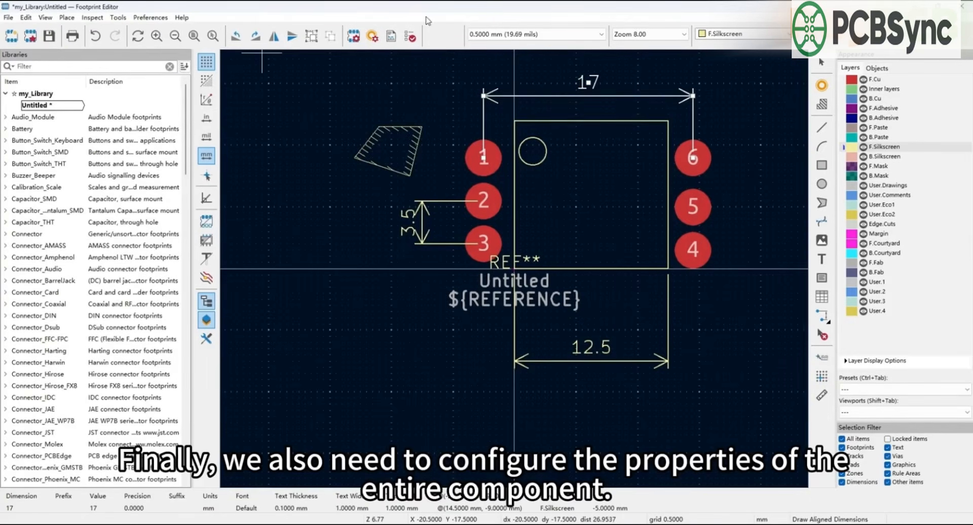
key("Escape")
key("ctrl+s")
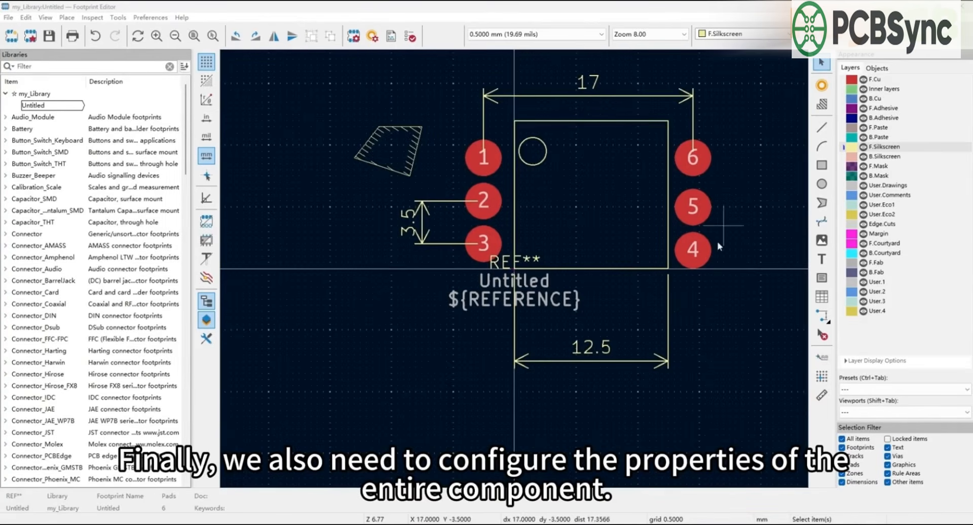
- In the footprint properties, set the reference to U** and the value to TEST
left_click(351, 40)
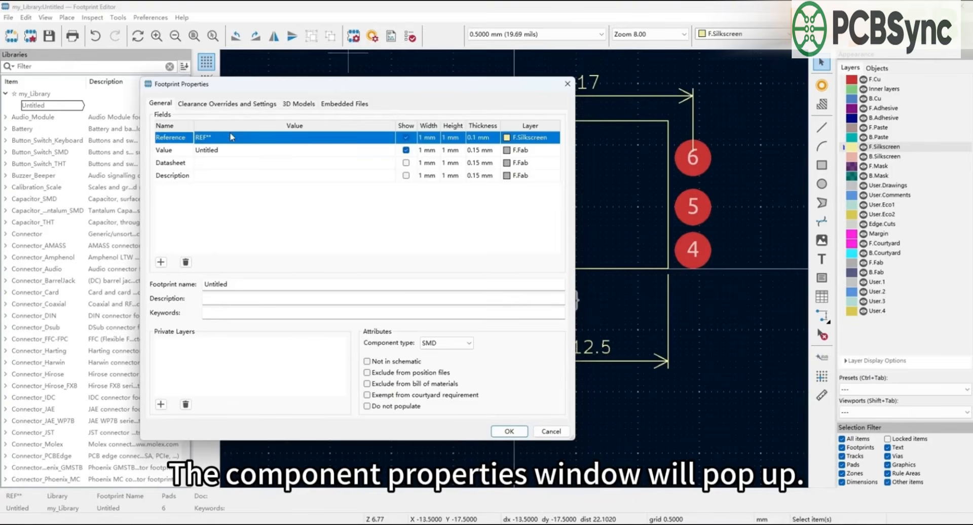
left_click(224, 138)
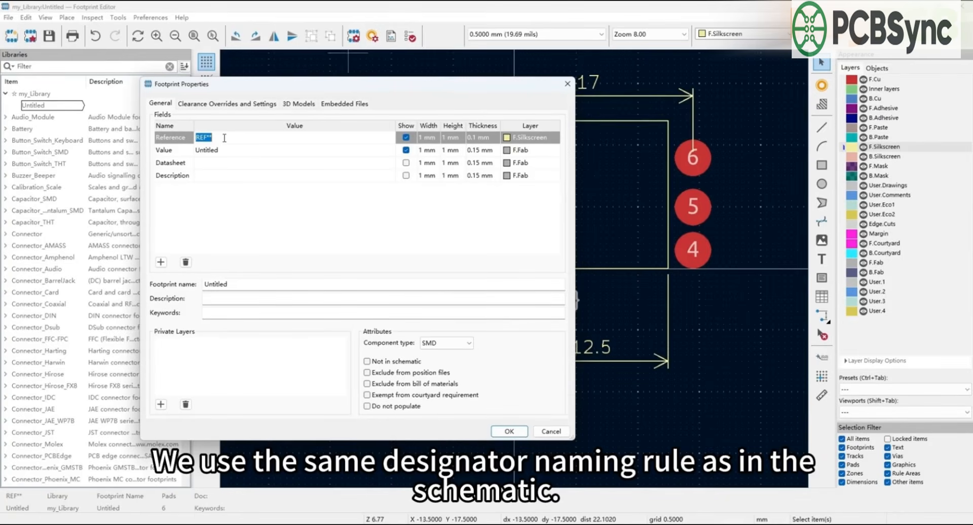
type("u")
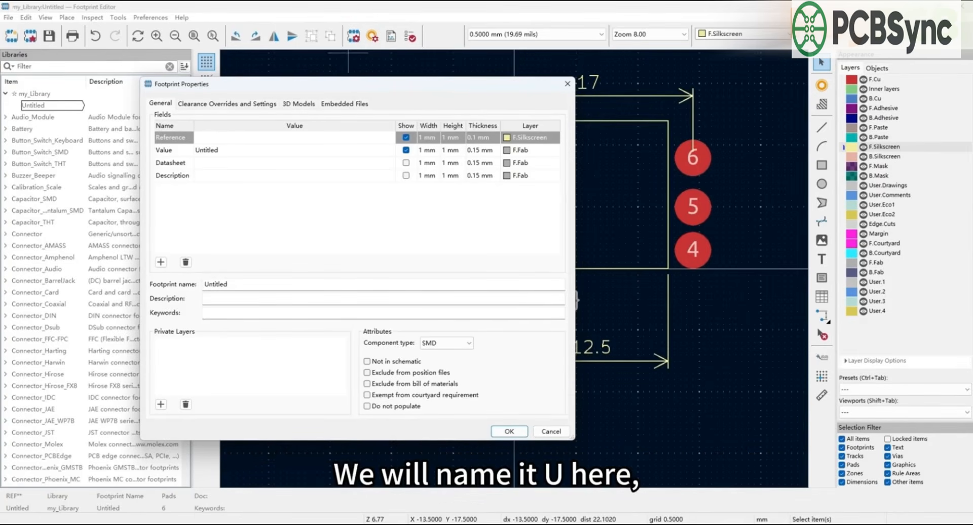
type("**")
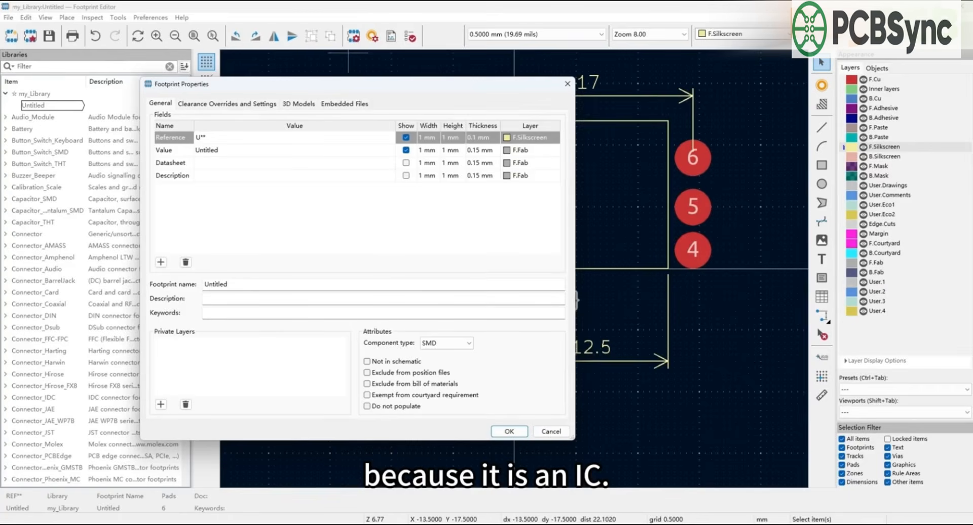
left_click(234, 149)
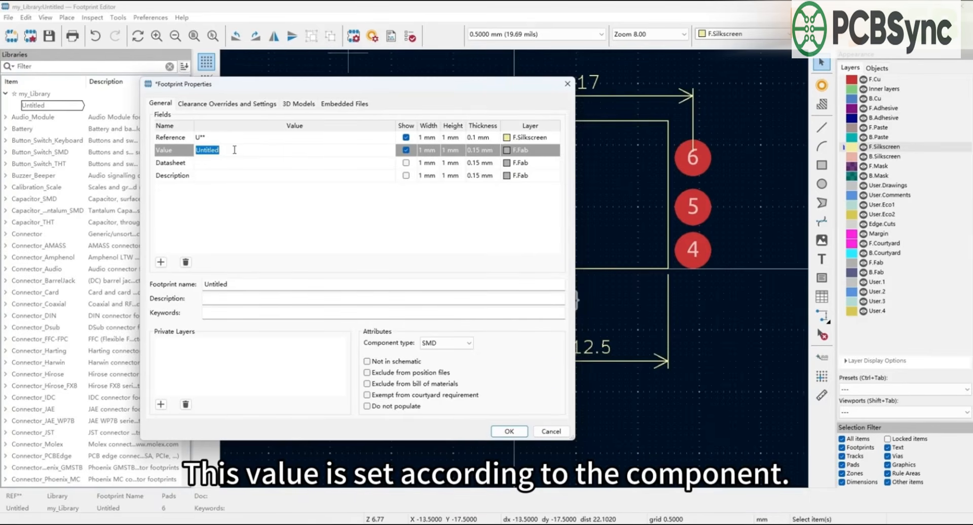
type("TEST")
left_click(250, 242)
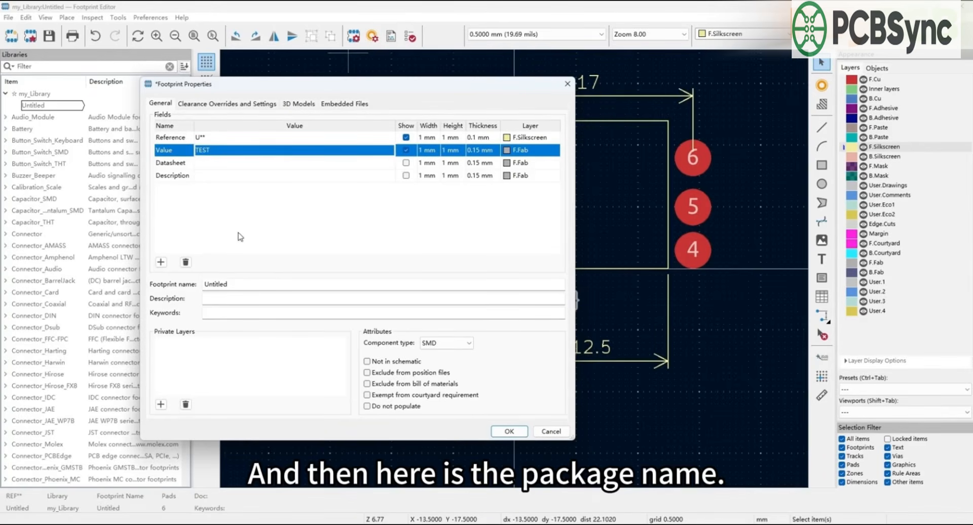
- Rename the footprint as TEST, apply the properties, and select it in my_Library
double_click(217, 284)
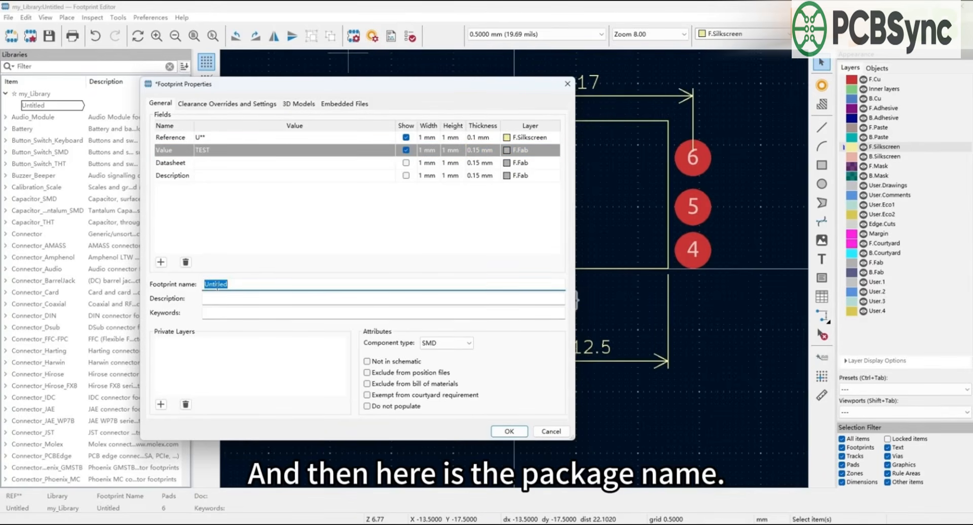
type("TEST")
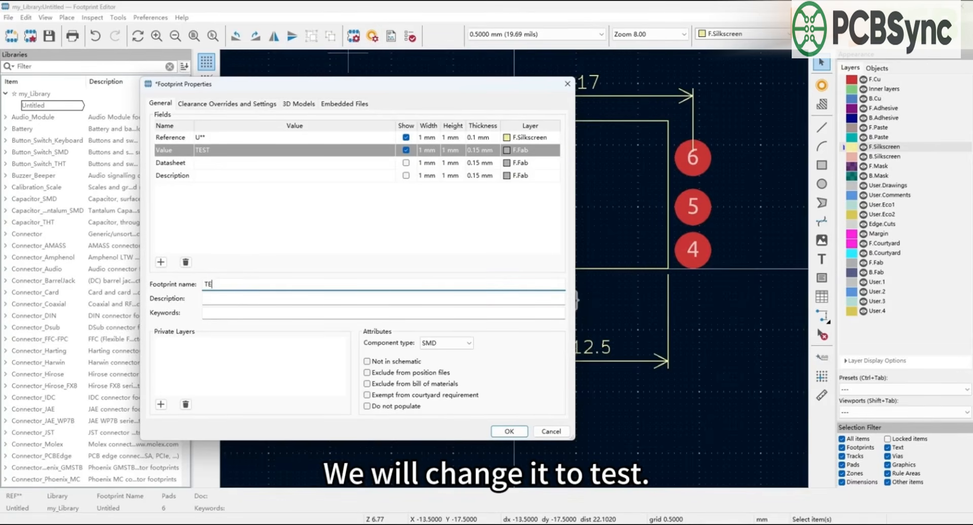
left_click(507, 435)
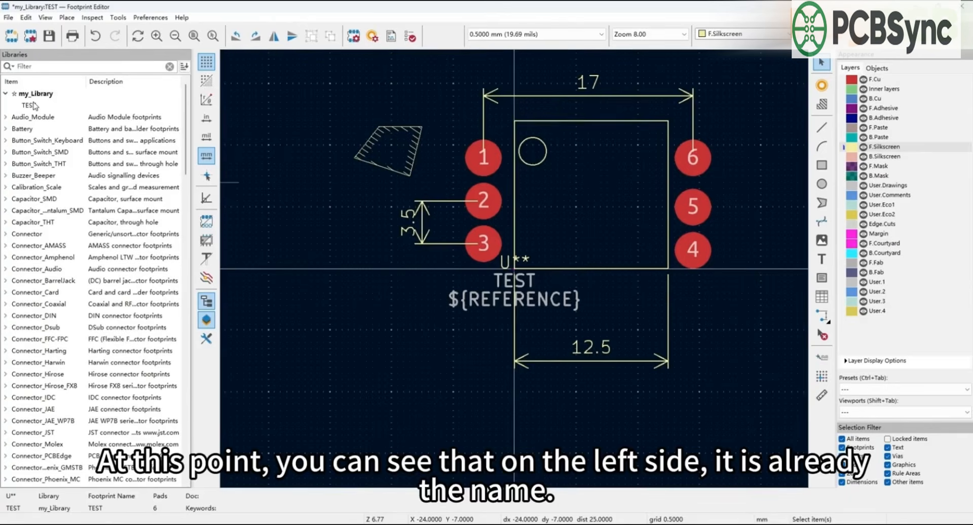
left_click(31, 106)
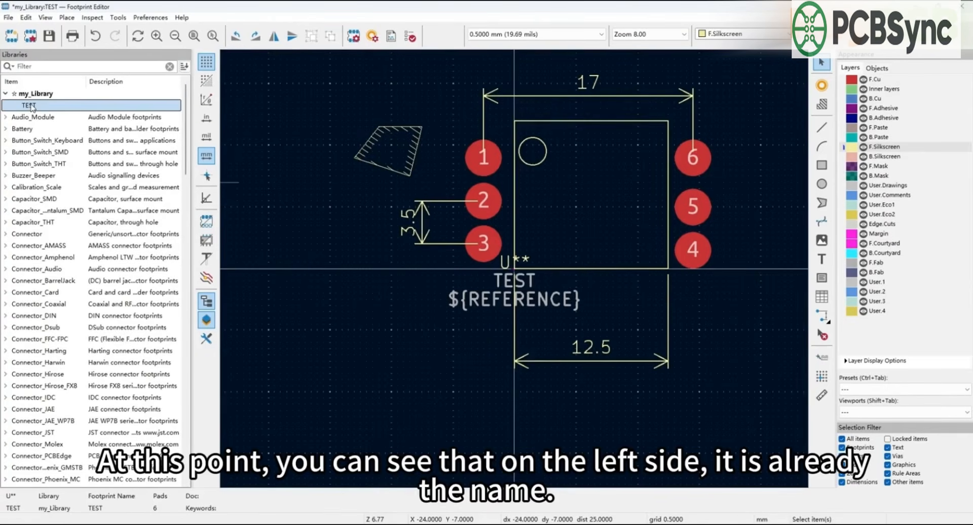